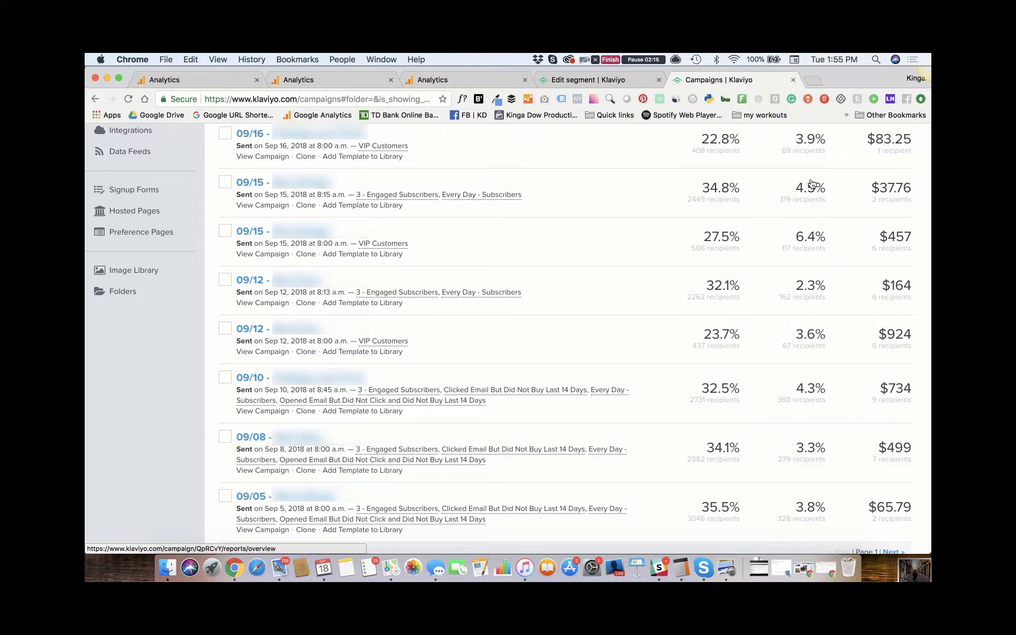
# - Switch to the Google Analytics Channels report for Jan 1 - Apr 3, 2018 and inspect the "Made more than 1 Purchase" entry among the segments
pyautogui.click(200, 81)
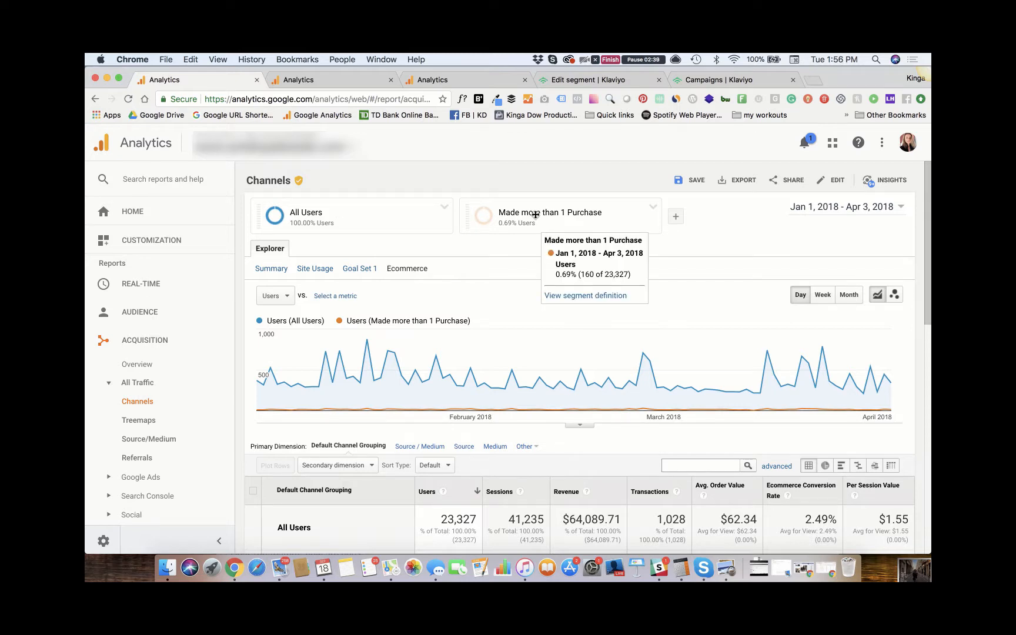
pyautogui.click(676, 219)
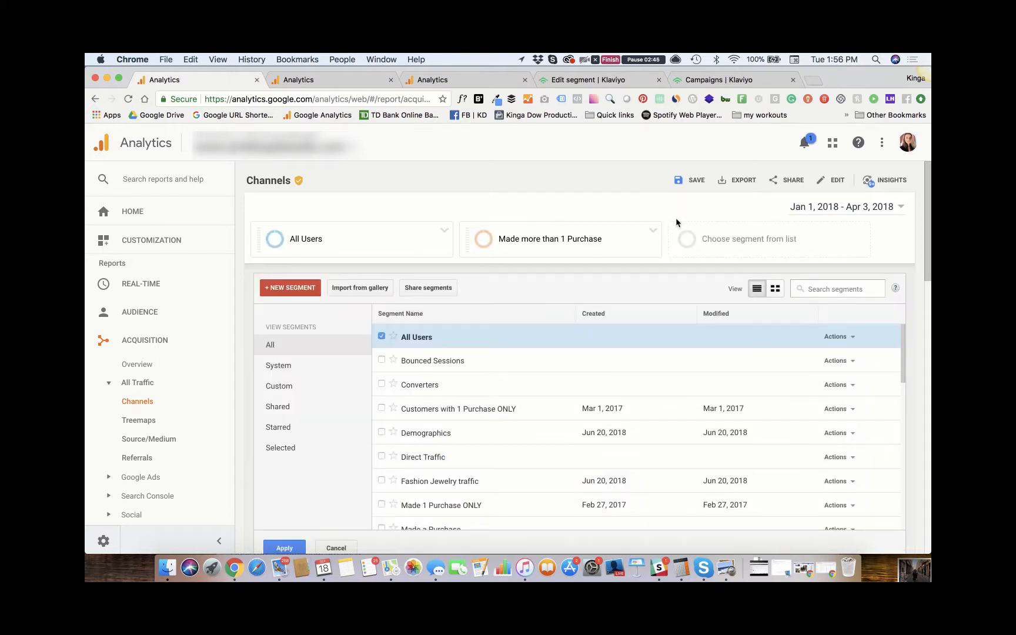
pyautogui.scroll(-3, 563, 386)
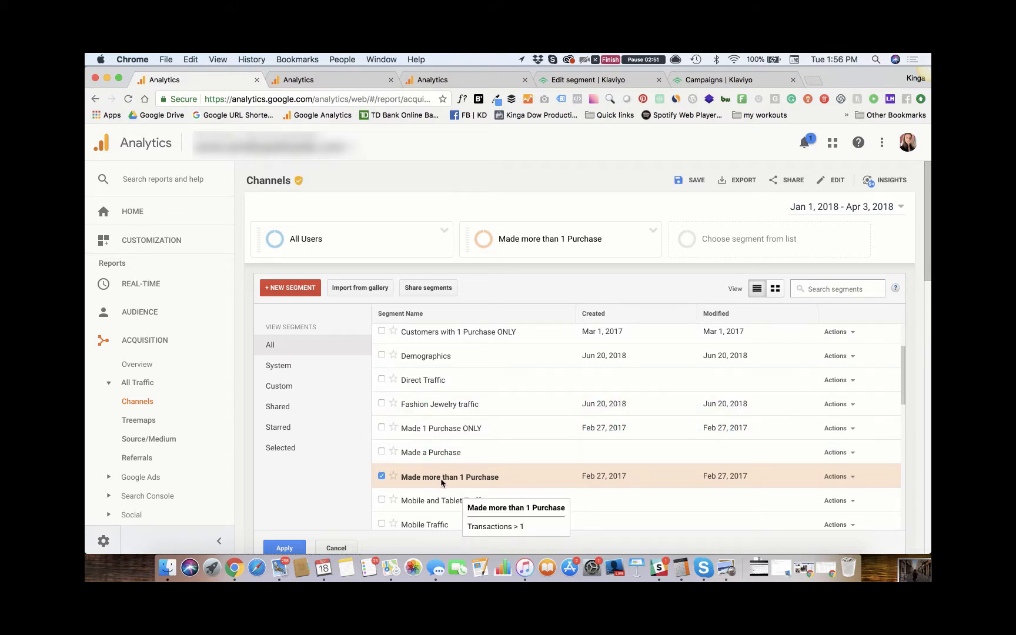
pyautogui.scroll(-3, 440, 479)
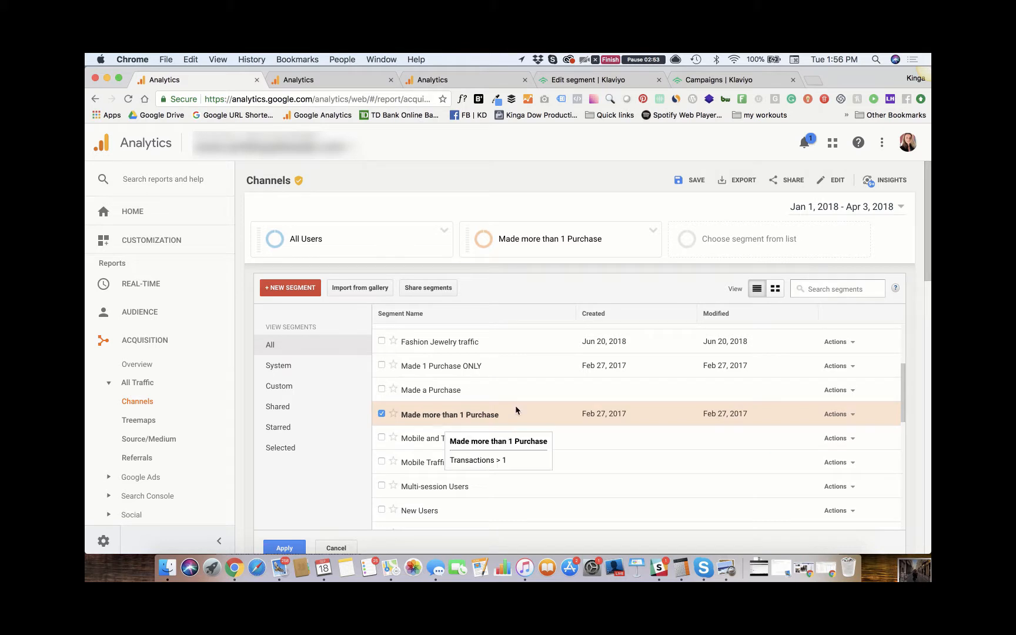
pyautogui.click(852, 418)
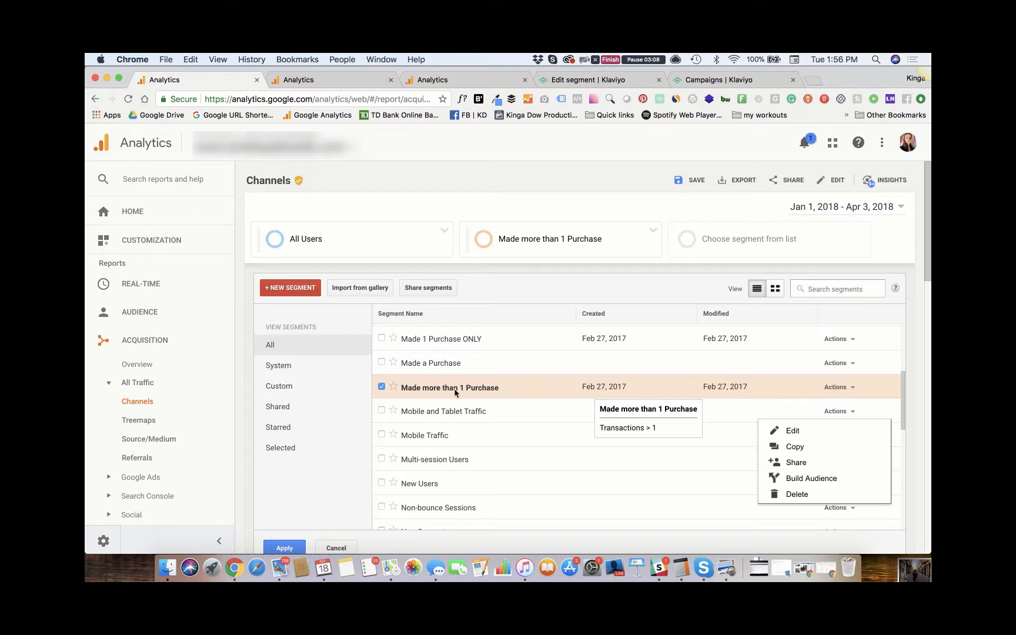
pyautogui.click(334, 548)
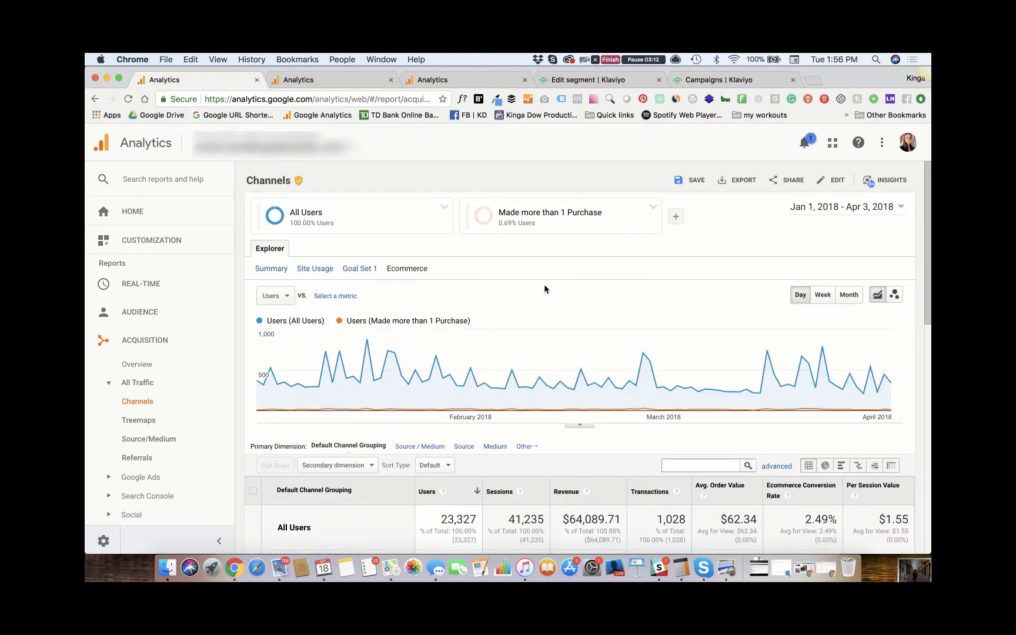
# - Show the Summary metrics of the Channels report and compare revenue for All Users and "Made more than 1 Purchase"
pyautogui.scroll(-3, 545, 286)
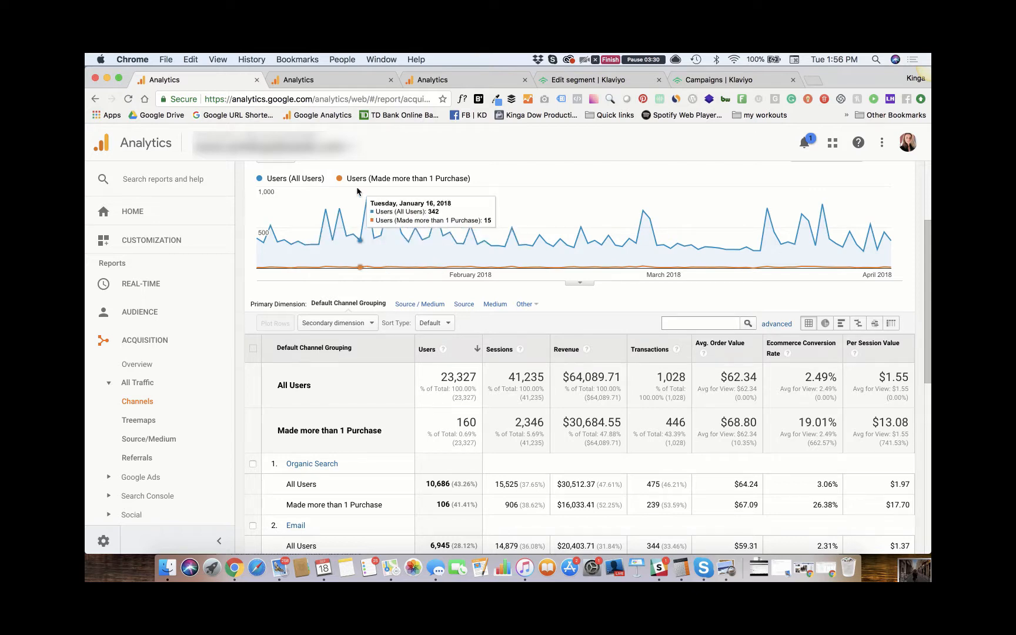
pyautogui.scroll(3, 281, 212)
pyautogui.click(270, 219)
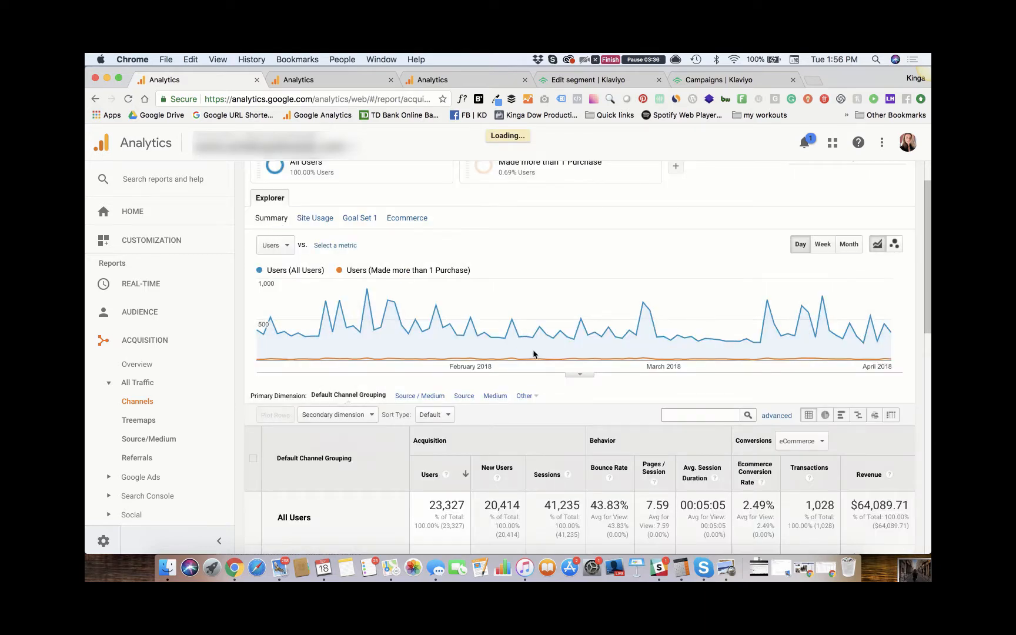
pyautogui.scroll(-3, 533, 353)
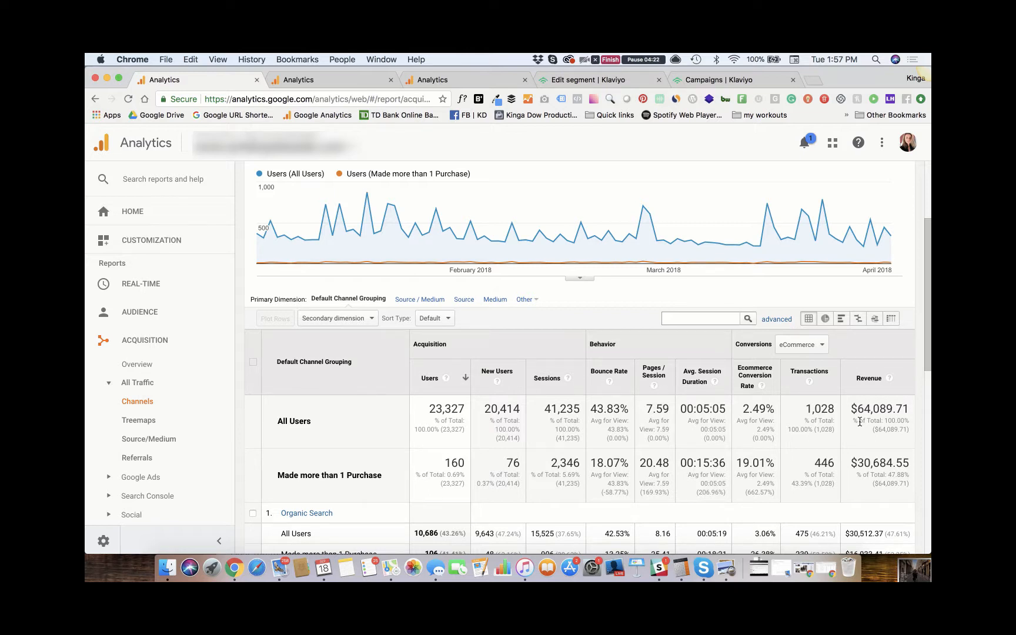
pyautogui.scroll(5, 859, 422)
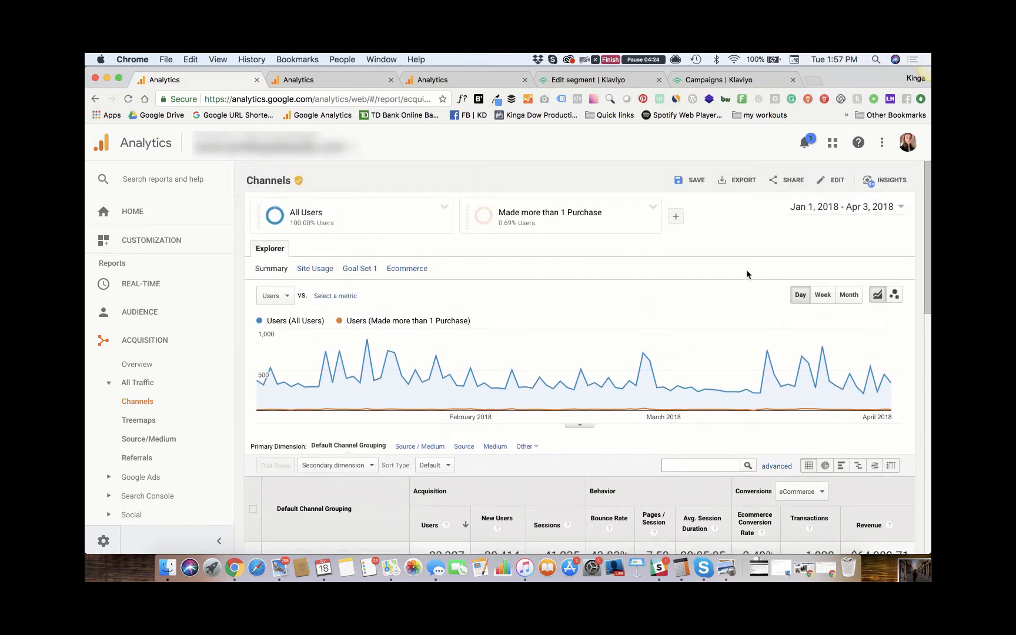
# - Add the "Made 1 Purchase ONLY" segment to the Jan 1 - Apr 3, 2018 report and review the three segments' totals
pyautogui.click(676, 219)
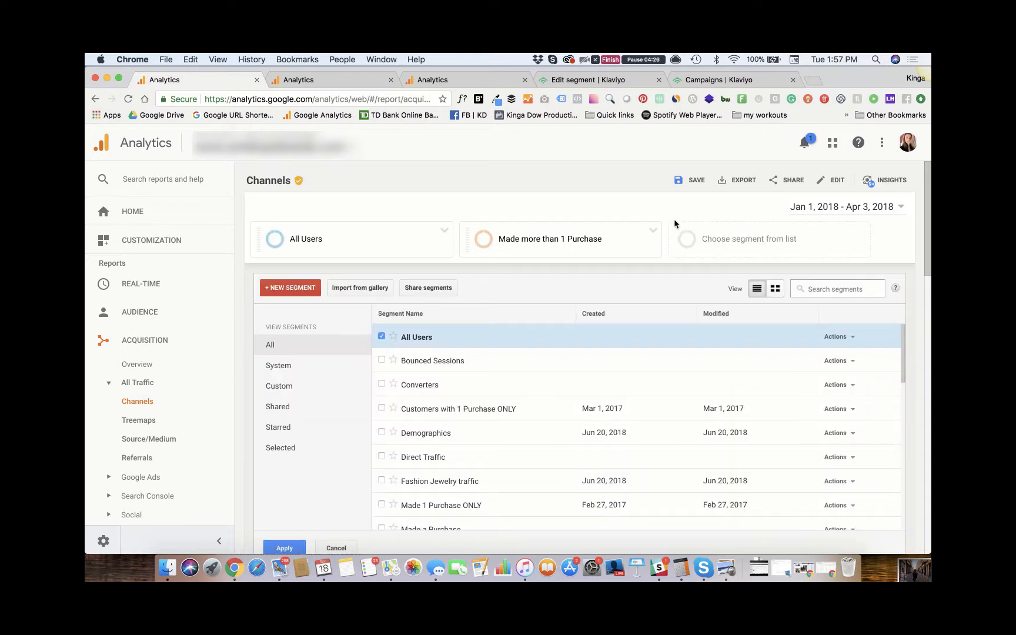
pyautogui.scroll(-2, 471, 404)
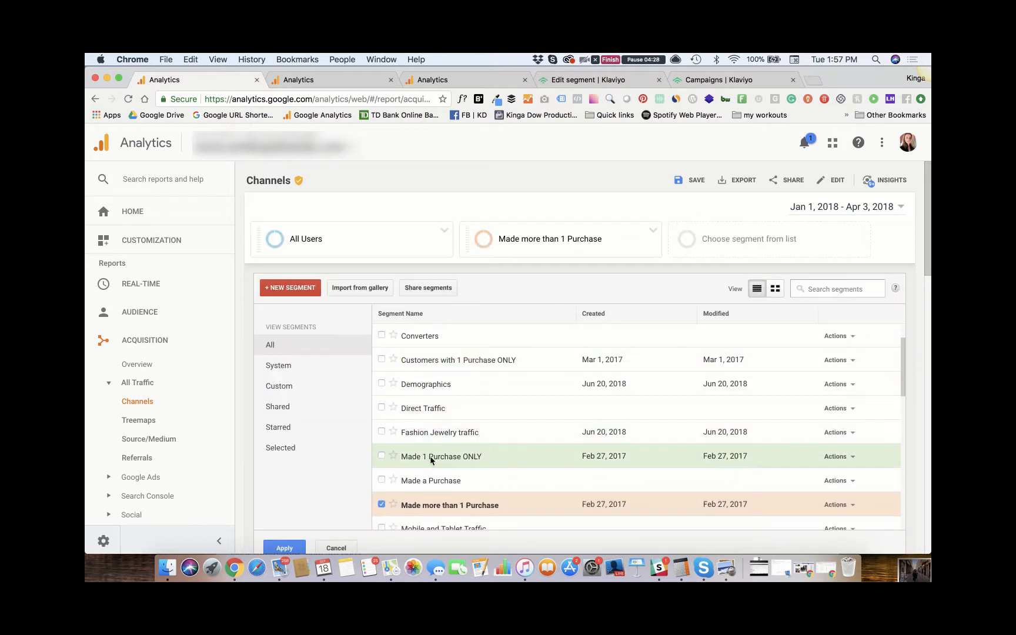
pyautogui.click(432, 458)
pyautogui.scroll(-3, 432, 464)
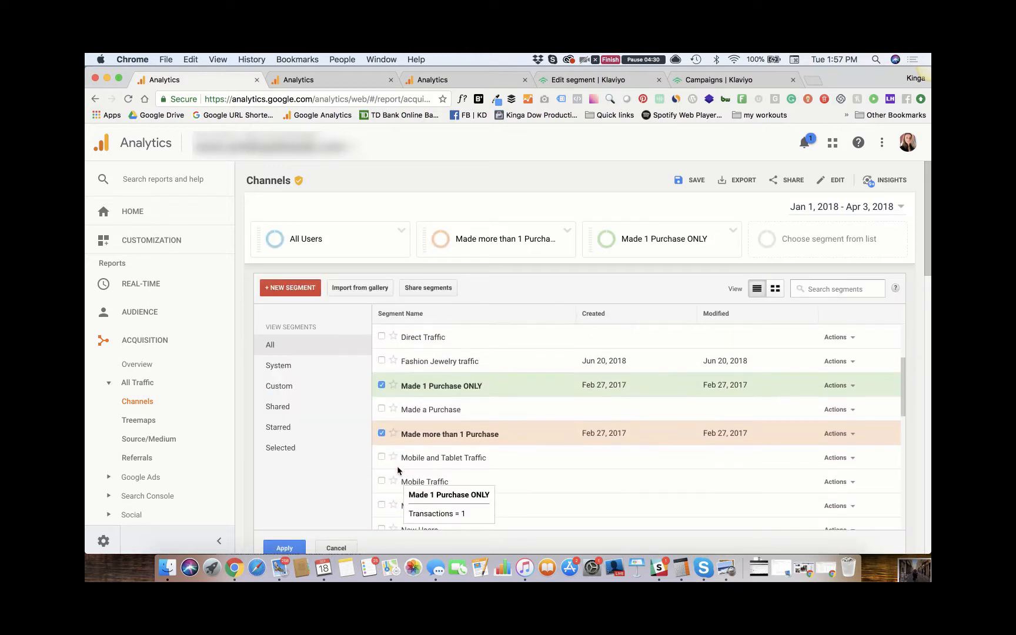
pyautogui.click(284, 548)
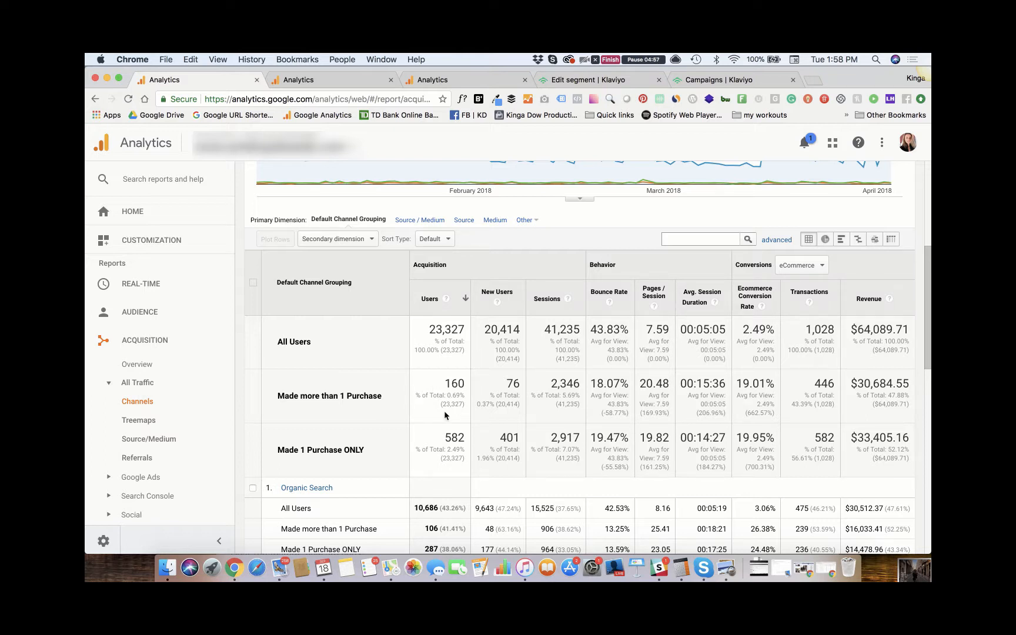
pyautogui.scroll(2, 443, 411)
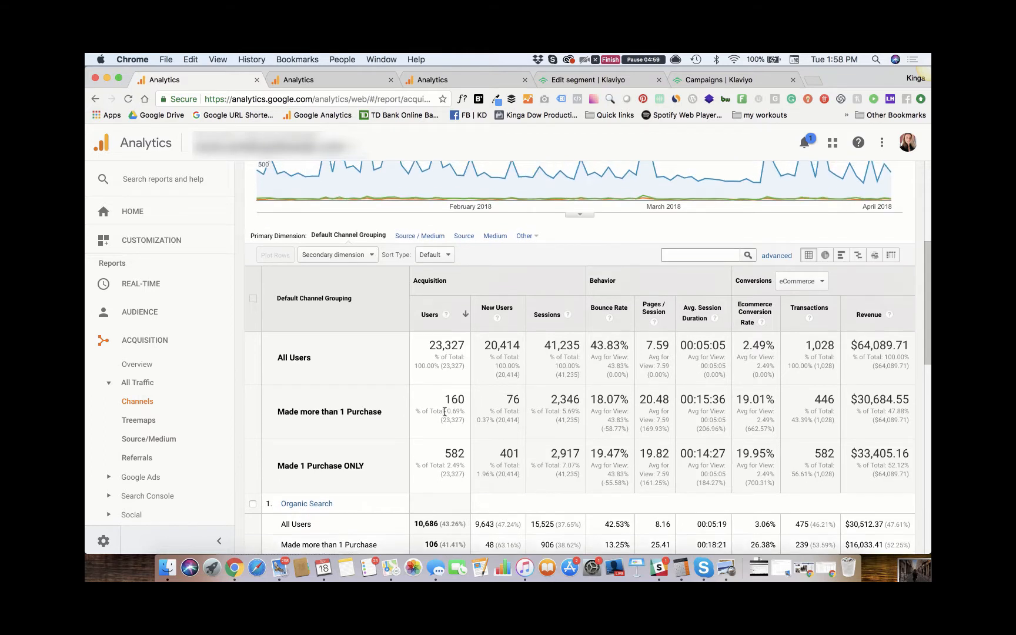
pyautogui.scroll(5, 444, 410)
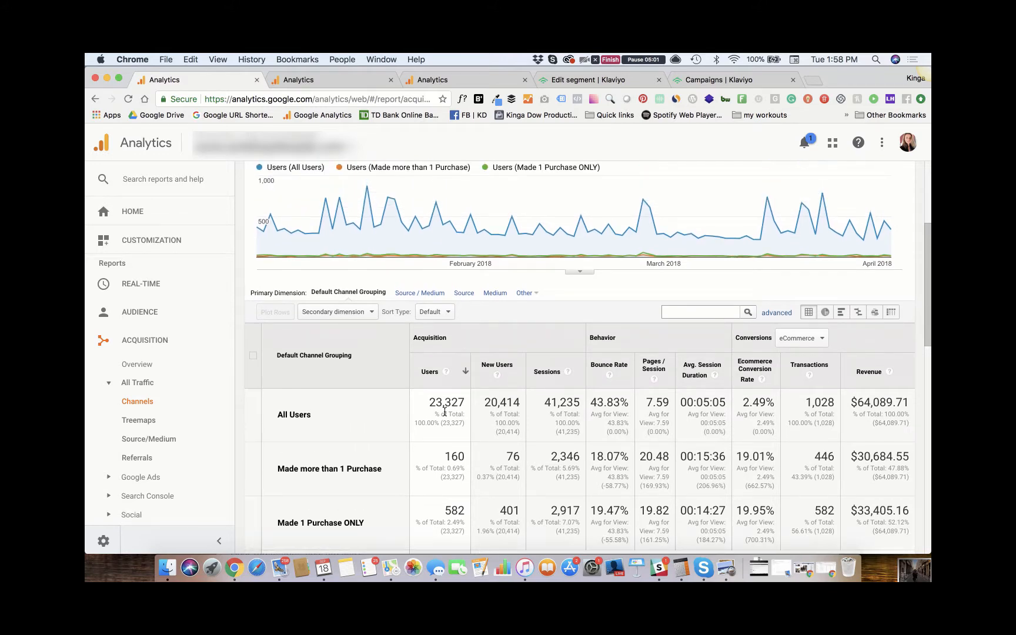
pyautogui.scroll(4, 444, 410)
pyautogui.scroll(-3, 444, 411)
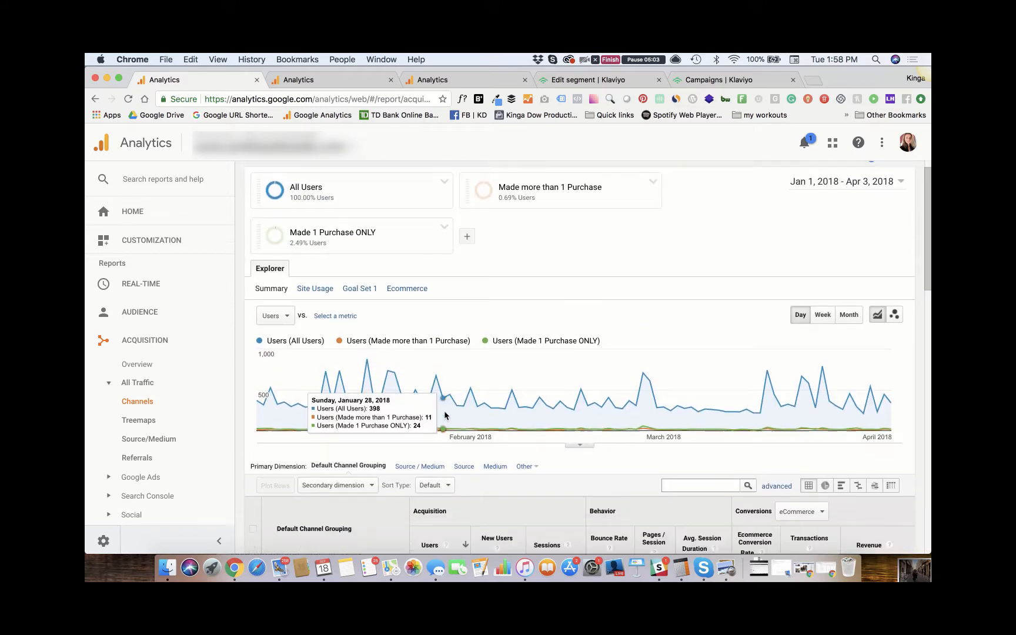
pyautogui.scroll(3, 444, 410)
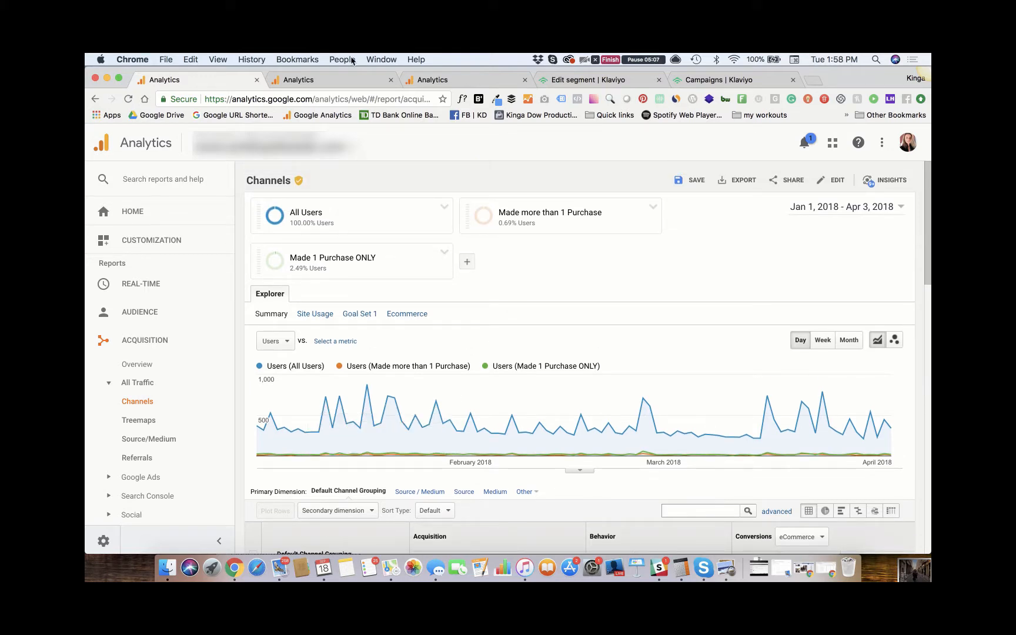
# - Examine users and revenue for "Made more than 1 Purchase" in the Apr 4 - Jul 5, 2018 Channels report
pyautogui.click(321, 79)
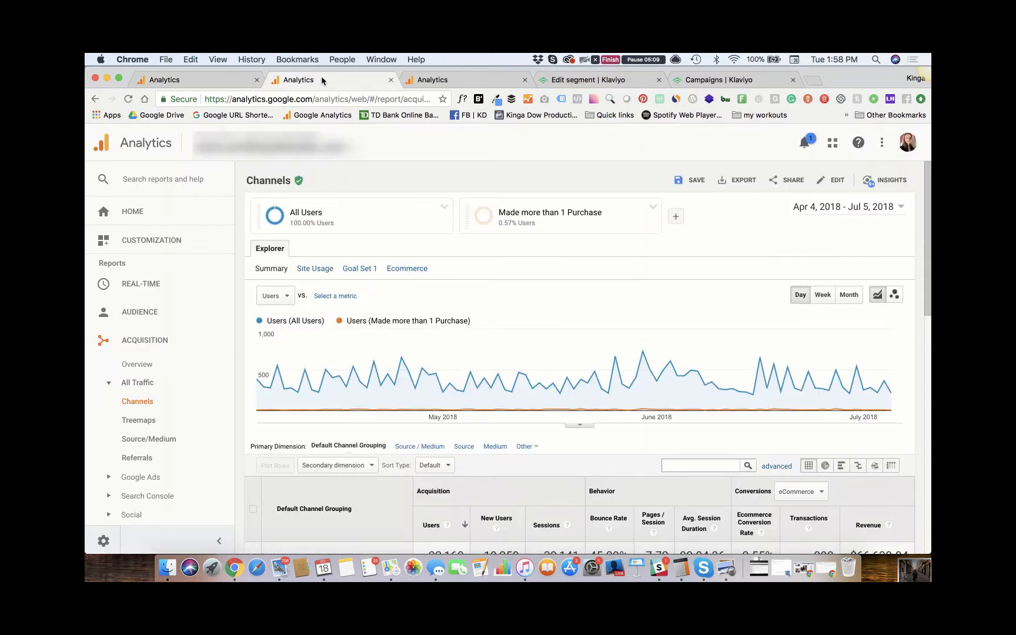
pyautogui.scroll(-2, 578, 398)
pyautogui.scroll(-5, 579, 394)
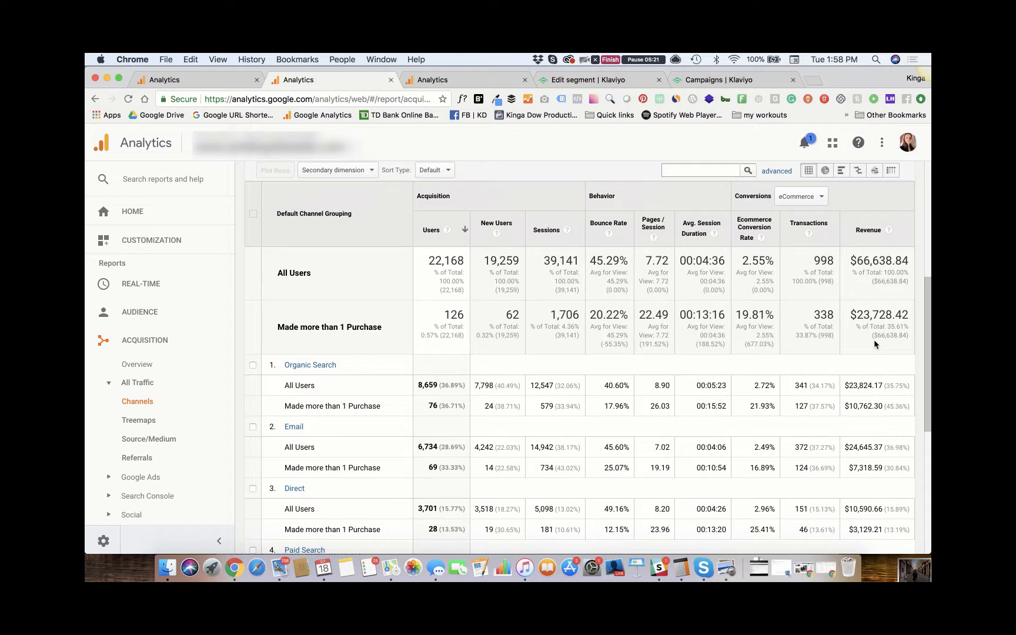
pyautogui.scroll(5, 873, 340)
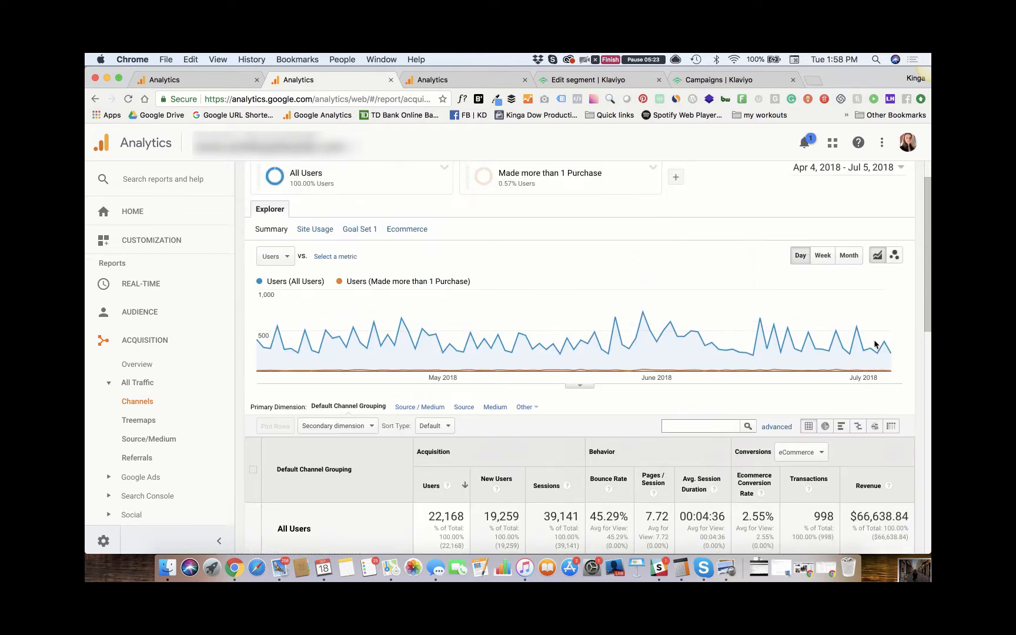
# - Examine the repeat buyers' revenue in the Jul 6 - Sep 18, 2018 Channels report, including average order value under the Ecommerce metrics
pyautogui.click(458, 79)
pyautogui.scroll(-5, 544, 299)
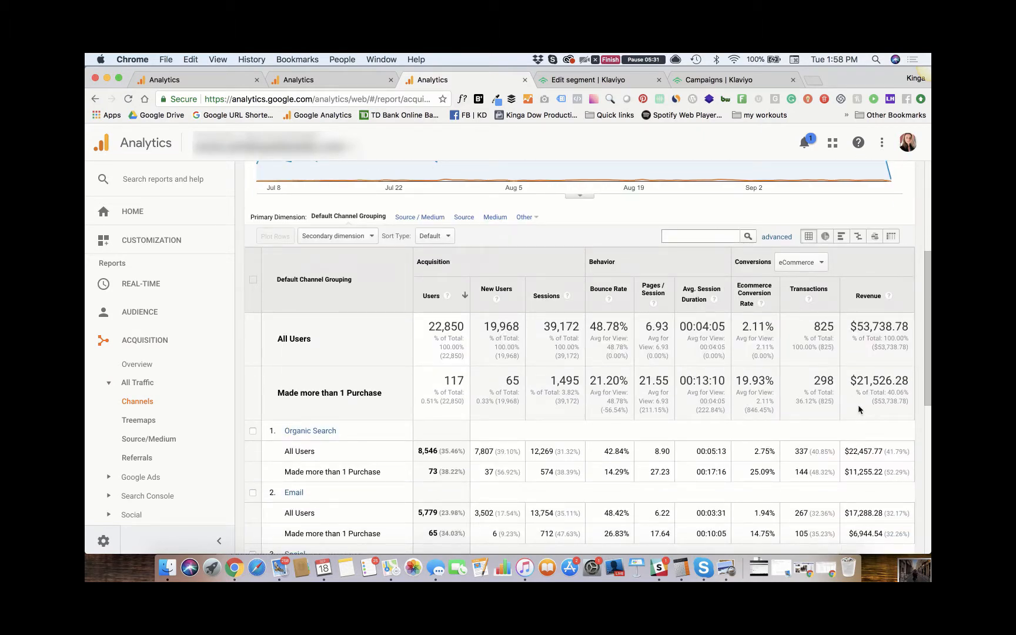
pyautogui.scroll(3, 858, 405)
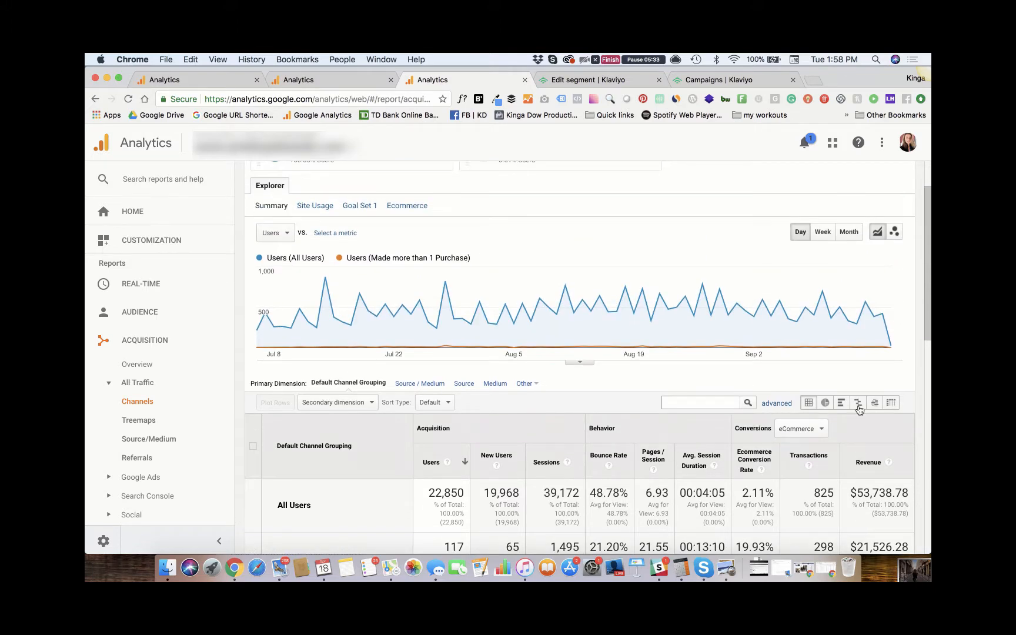
pyautogui.click(407, 205)
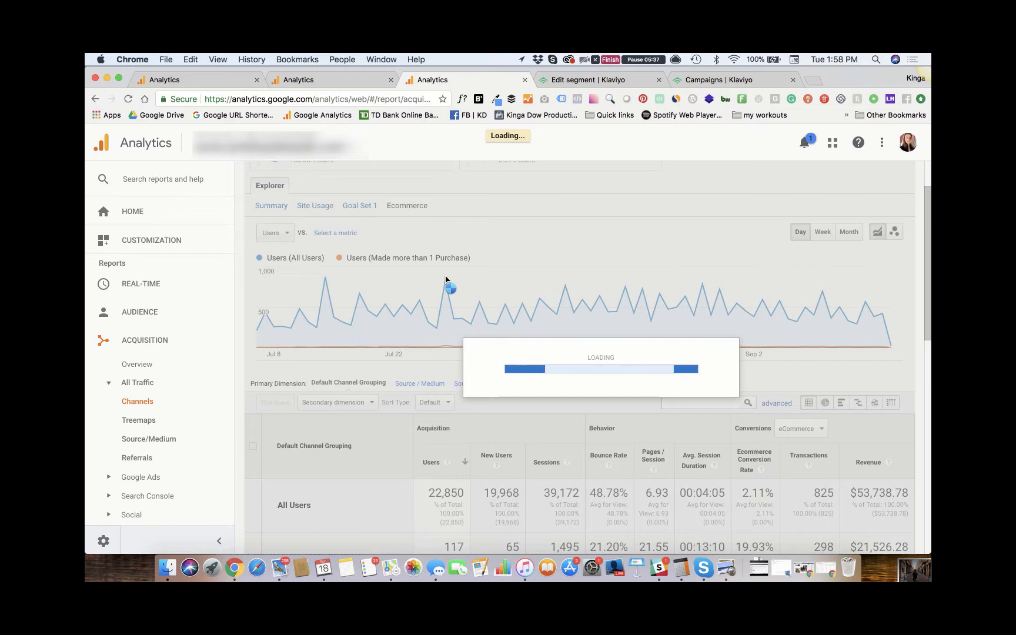
pyautogui.scroll(-2, 339, 350)
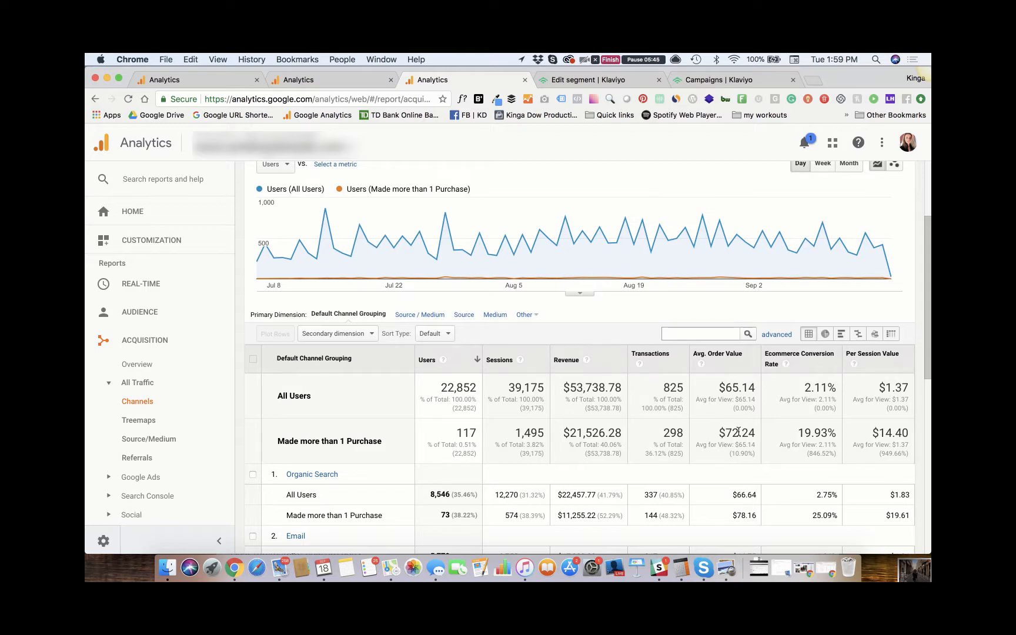
pyautogui.scroll(5, 738, 432)
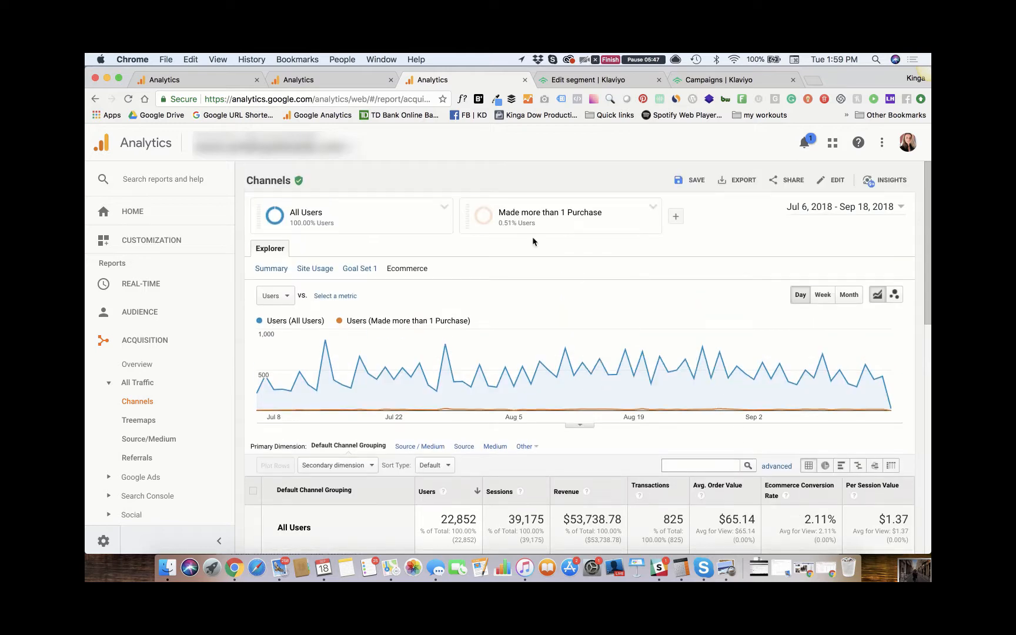
# - Show the Ecommerce metrics in the Apr 4 - Jul 5, 2018 Channels report and check the repeat buyers' average order value
pyautogui.click(323, 79)
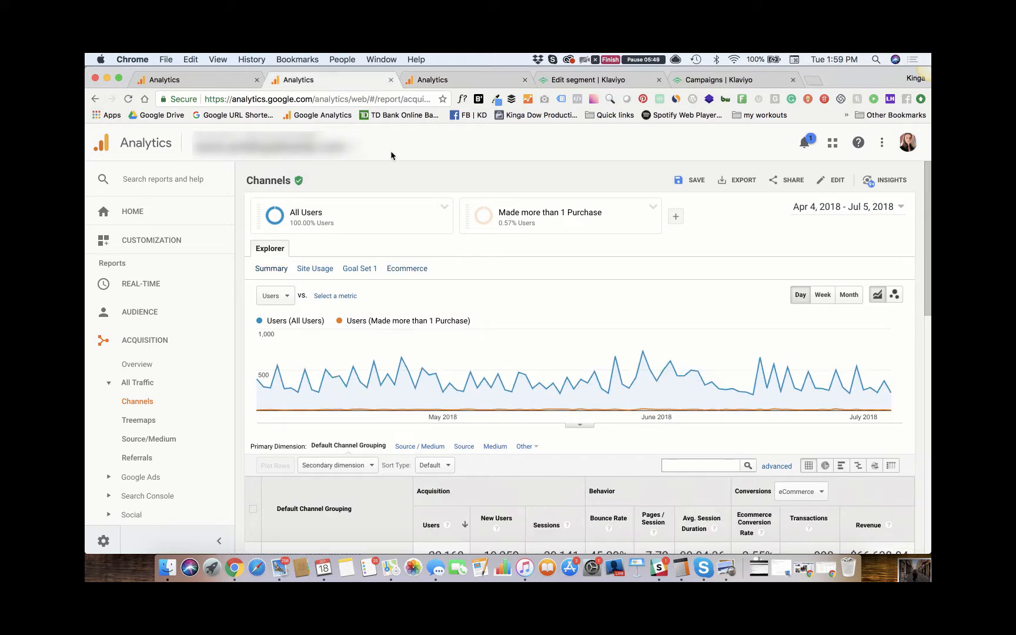
pyautogui.scroll(-1, 479, 289)
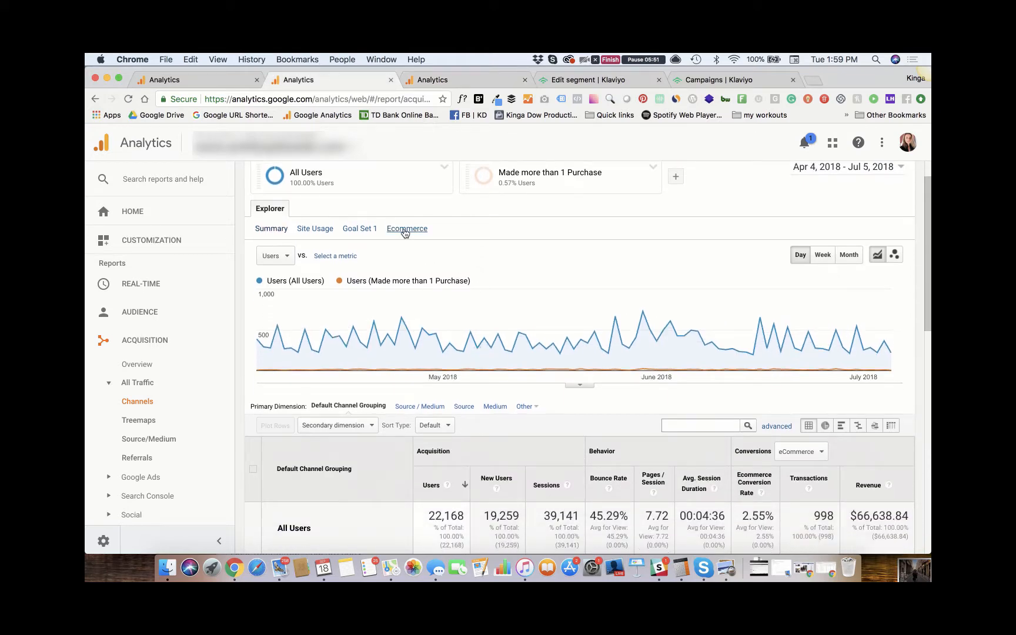
pyautogui.click(404, 229)
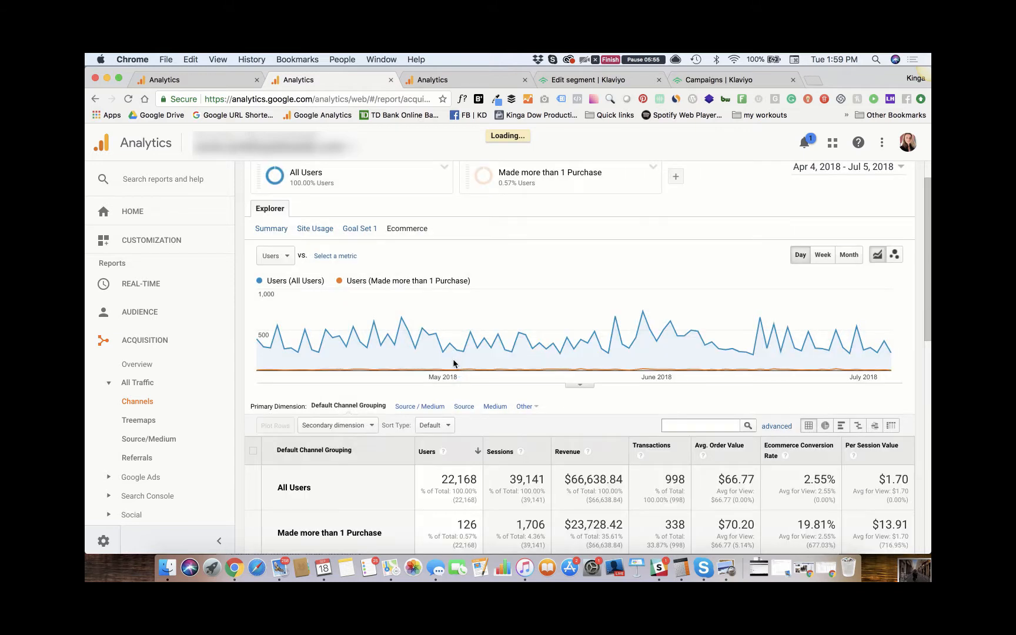
pyautogui.scroll(-2, 453, 362)
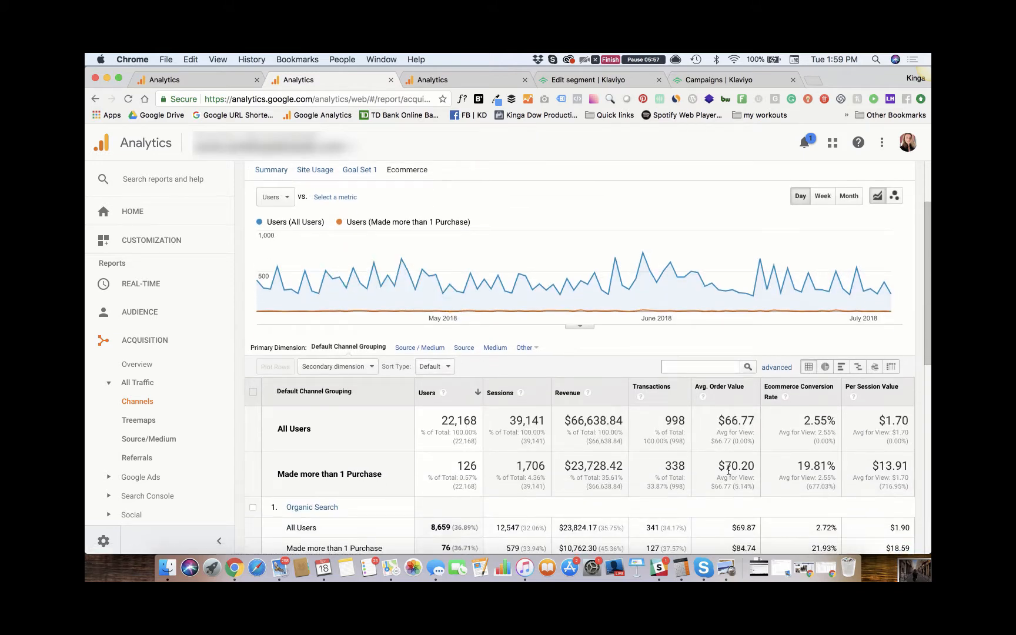
pyautogui.scroll(3, 544, 344)
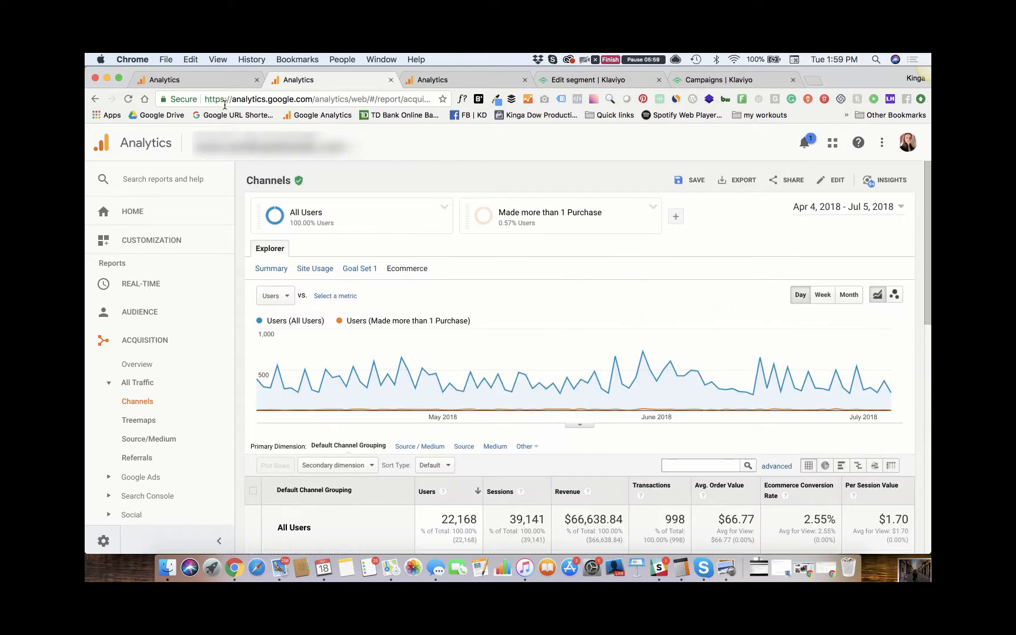
# - Show the Ecommerce metrics in the Jan 1 - Apr 3, 2018 Channels report and compare average order value across the three segments
pyautogui.click(205, 80)
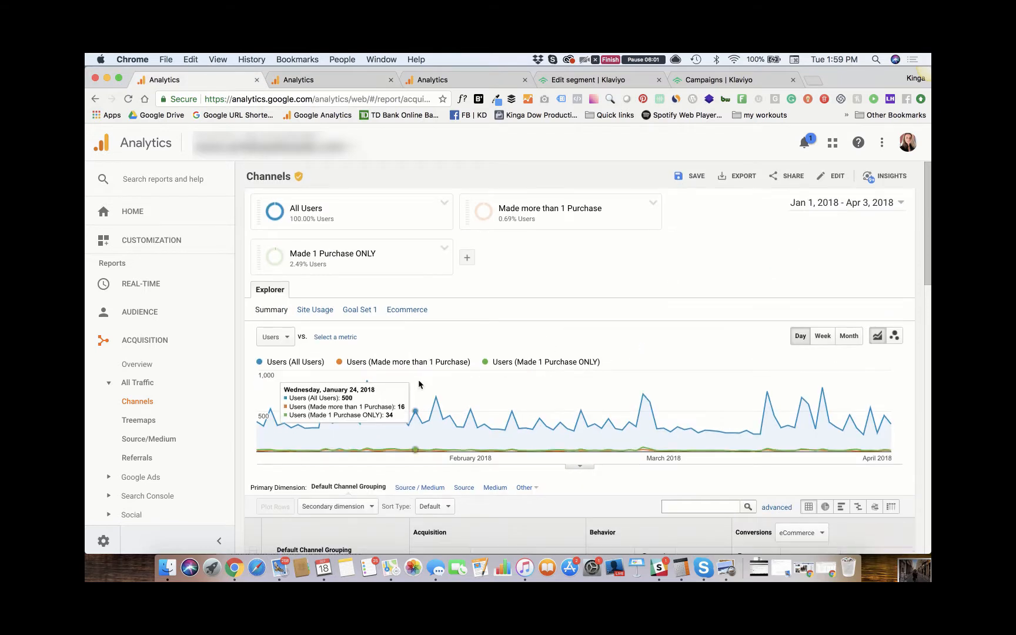
pyautogui.scroll(-2, 420, 383)
pyautogui.scroll(-2, 419, 384)
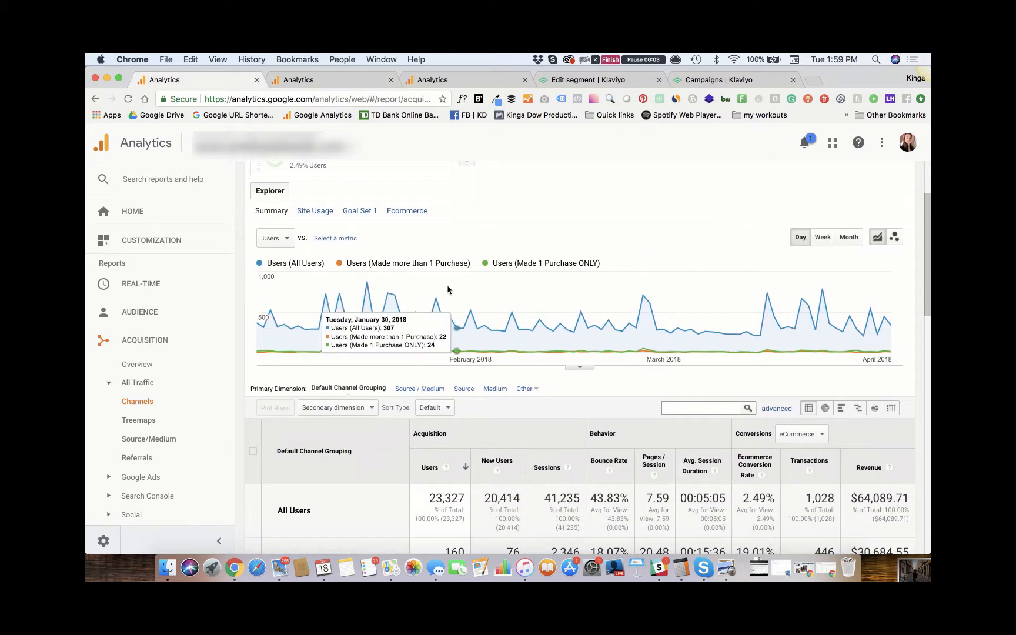
pyautogui.click(419, 213)
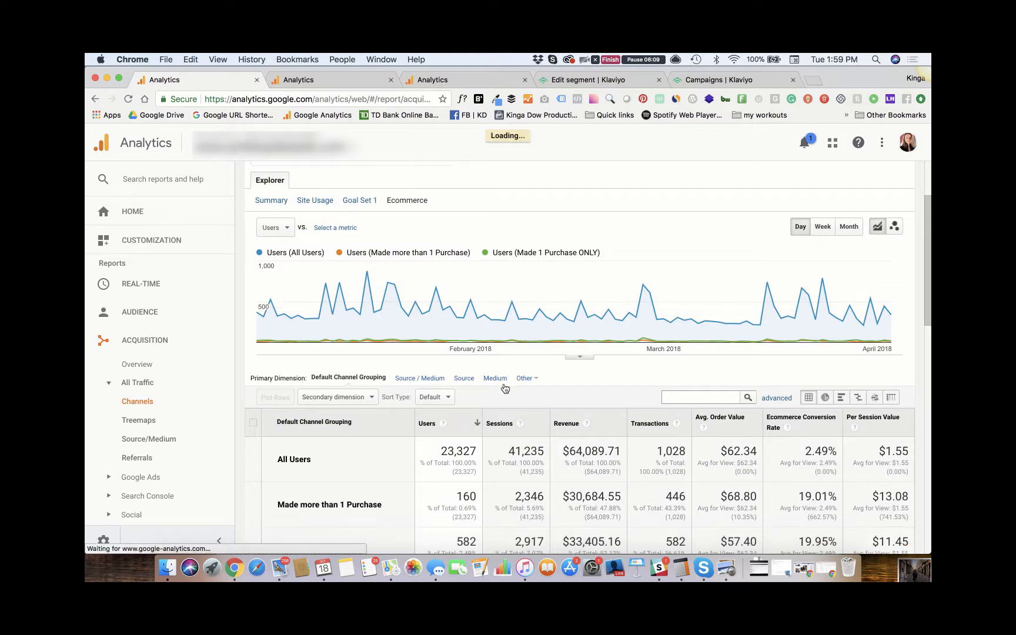
pyautogui.scroll(-3, 505, 388)
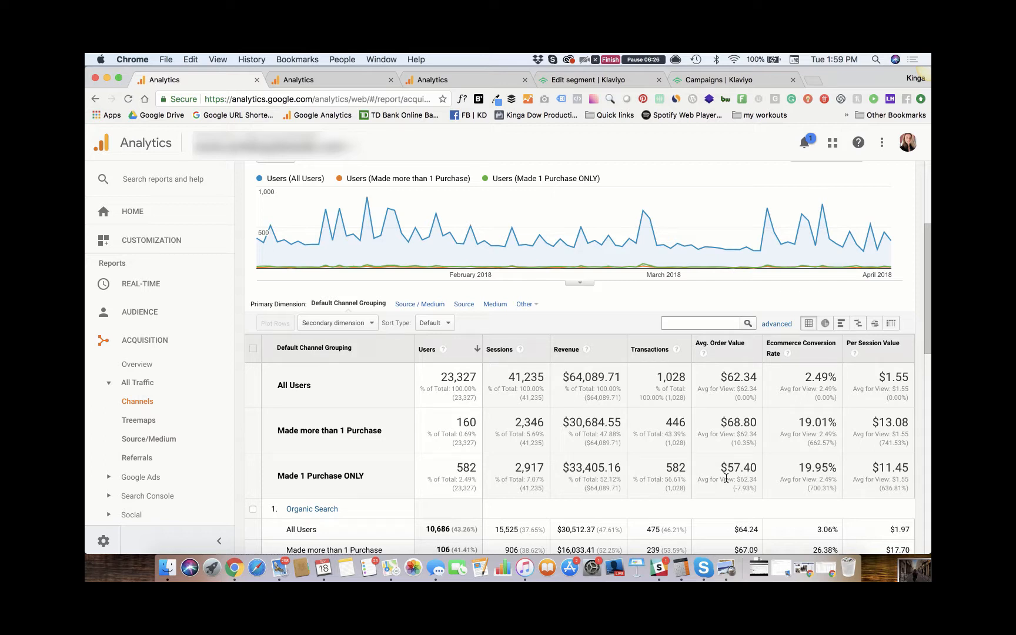
# - Switch to the Klaviyo campaigns list and compare open rates, click rates and revenue of the September VIP customer and subscriber sends
pyautogui.scroll(1, 726, 477)
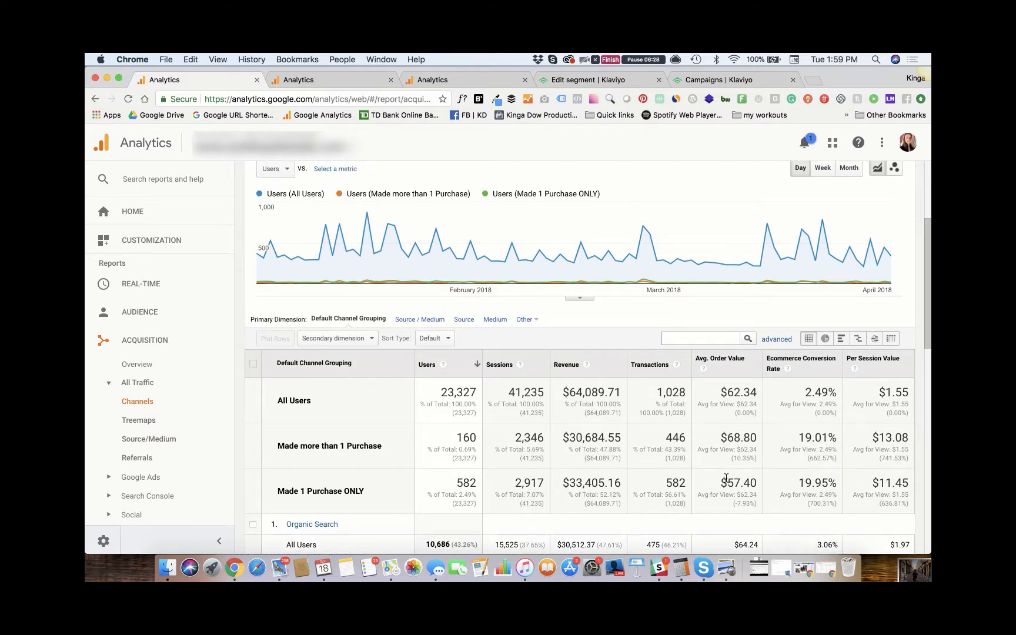
pyautogui.scroll(2, 726, 478)
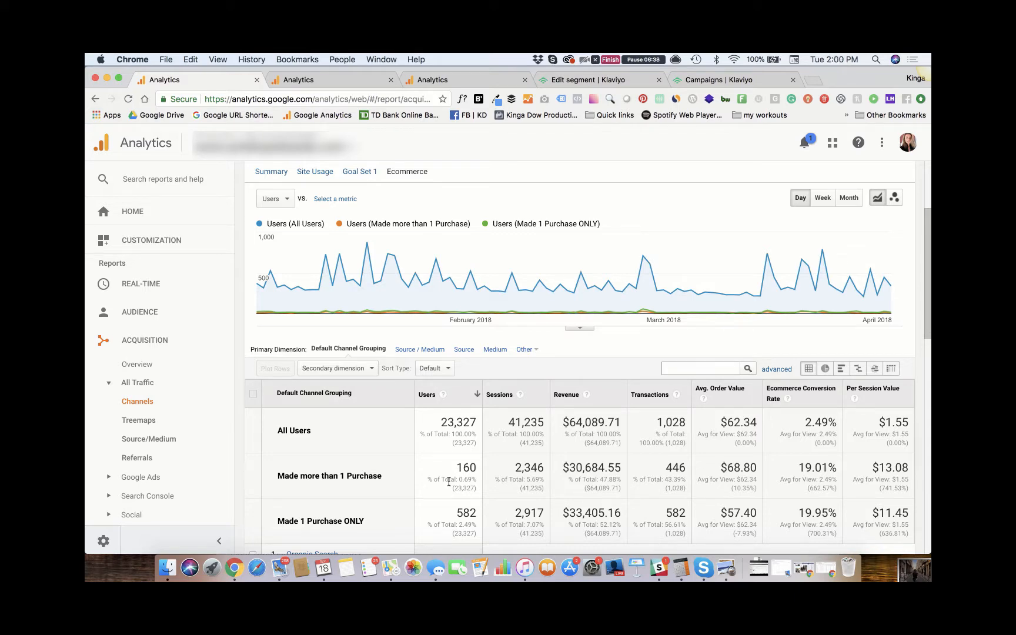
pyautogui.click(732, 82)
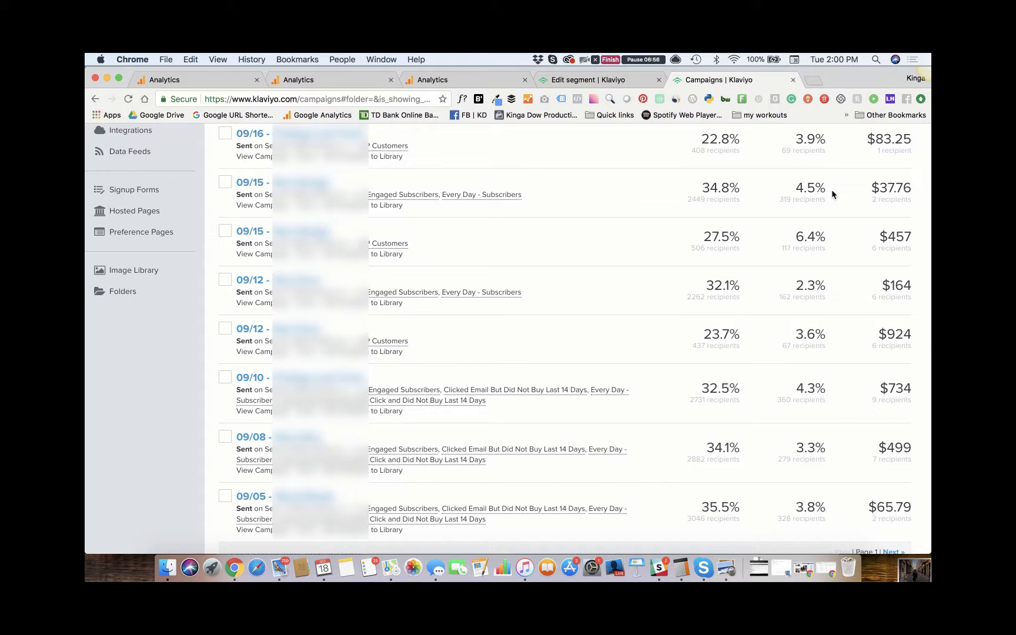
pyautogui.scroll(2, 832, 193)
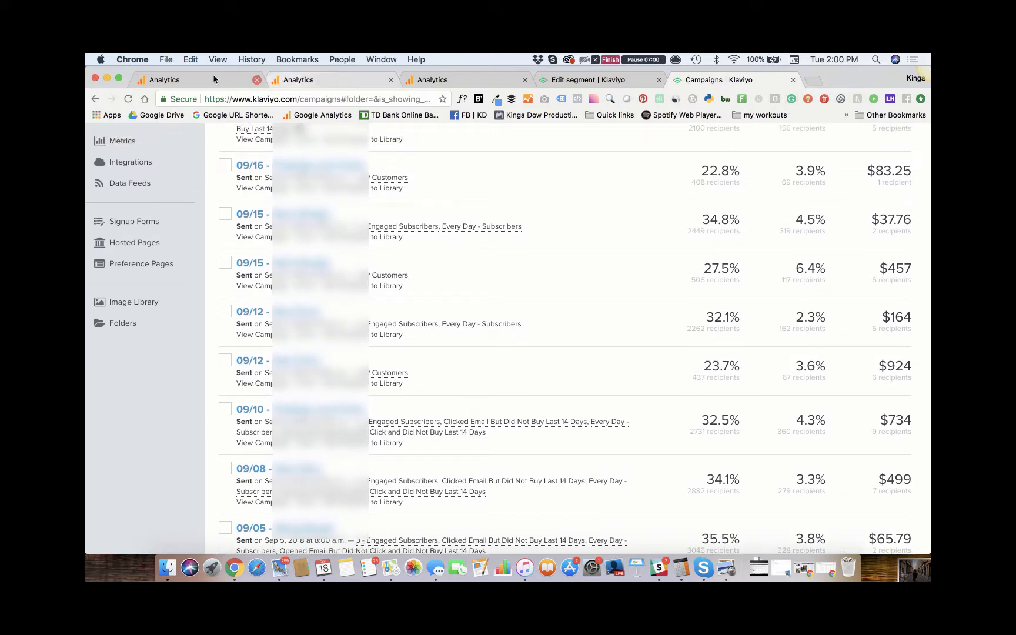
# - Return to the Jan 1 - Apr 3, 2018 Channels report in Google Analytics and recheck average order value for repeat and one-time purchasers
pyautogui.click(180, 78)
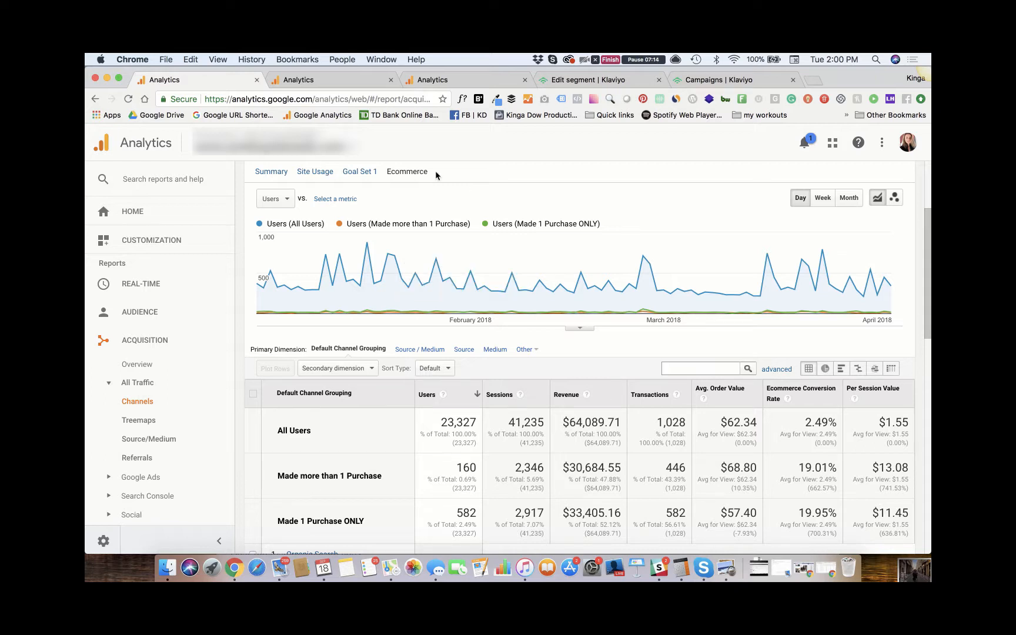
pyautogui.moveTo(417, 300)
pyautogui.scroll(-1, 418, 317)
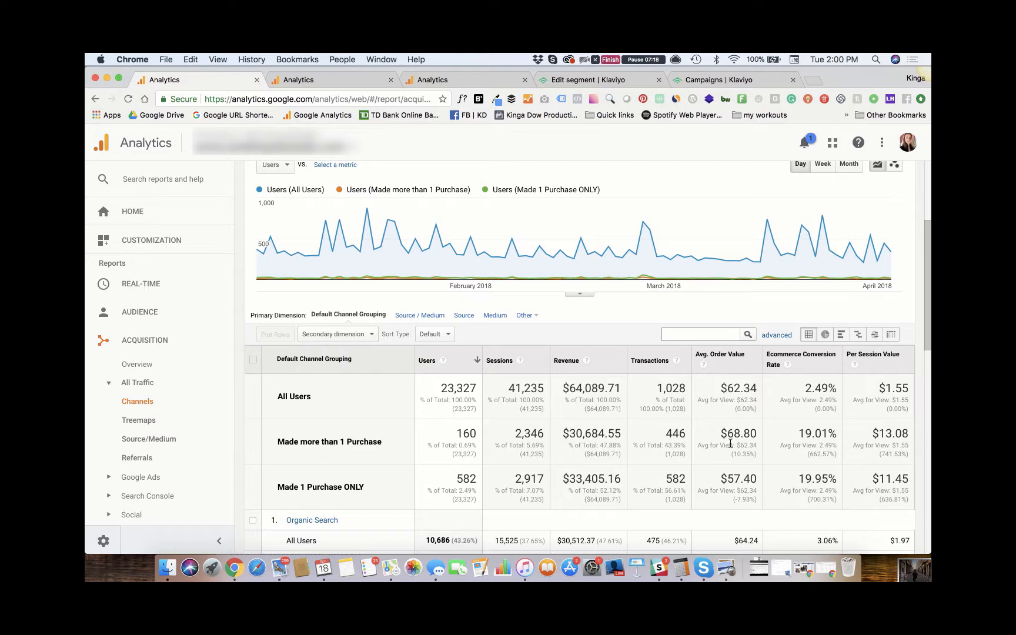
pyautogui.scroll(2, 730, 443)
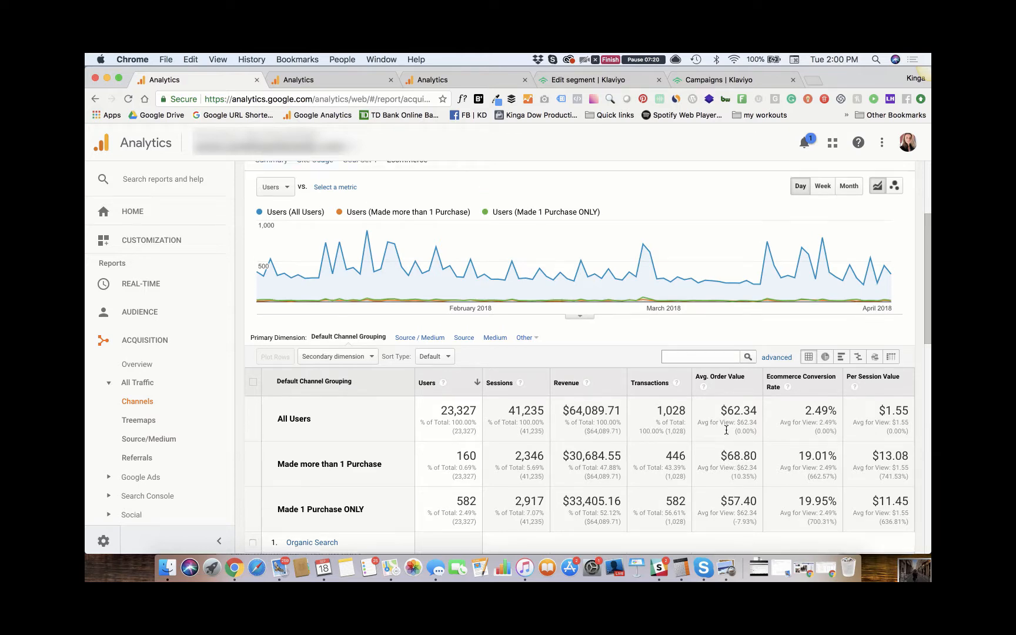
# - Compare the repeat buyers' average order value with all users' in the Apr 4 - Jul 5, 2018 Channels report
pyautogui.click(321, 78)
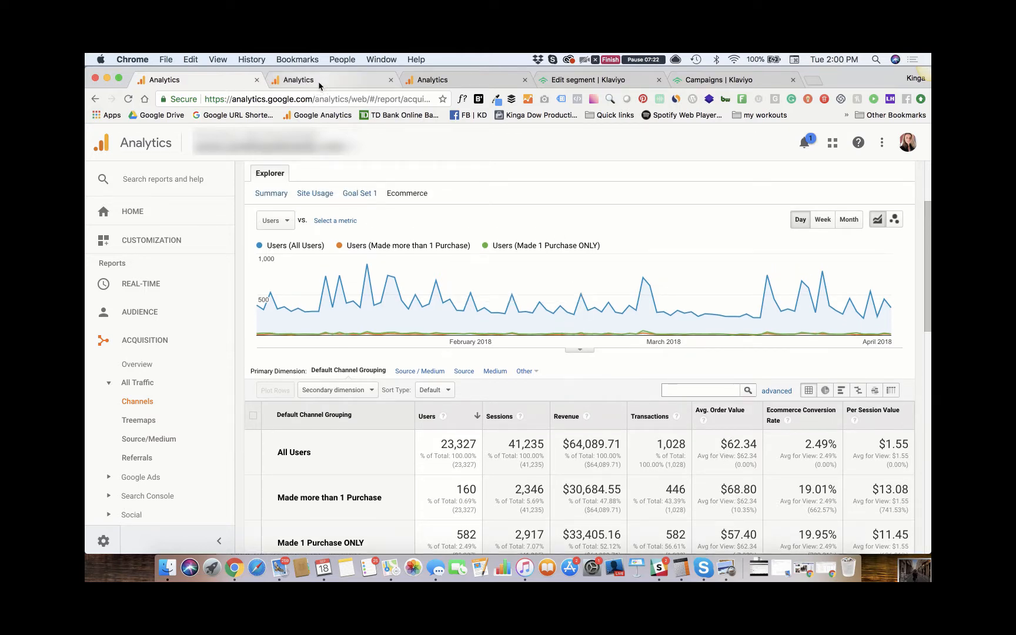
pyautogui.scroll(-3, 521, 377)
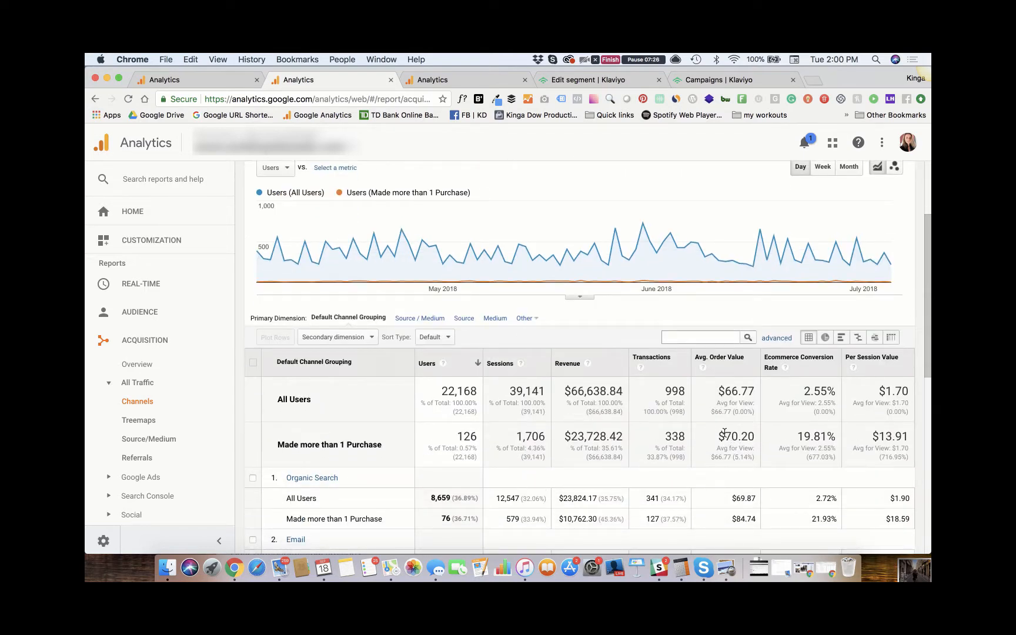
pyautogui.scroll(3, 724, 434)
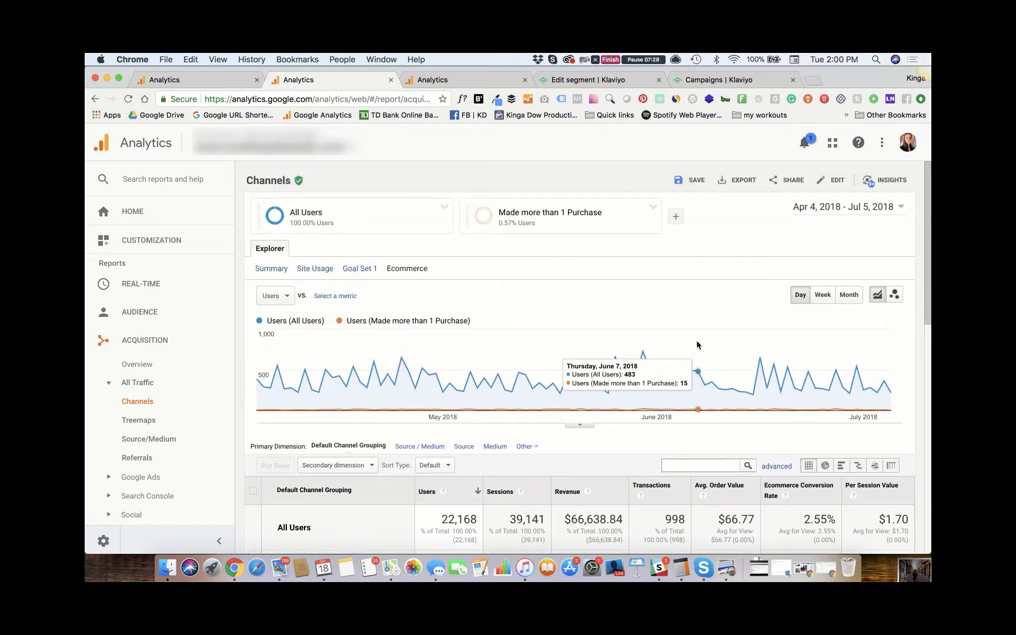
pyautogui.scroll(-5, 697, 345)
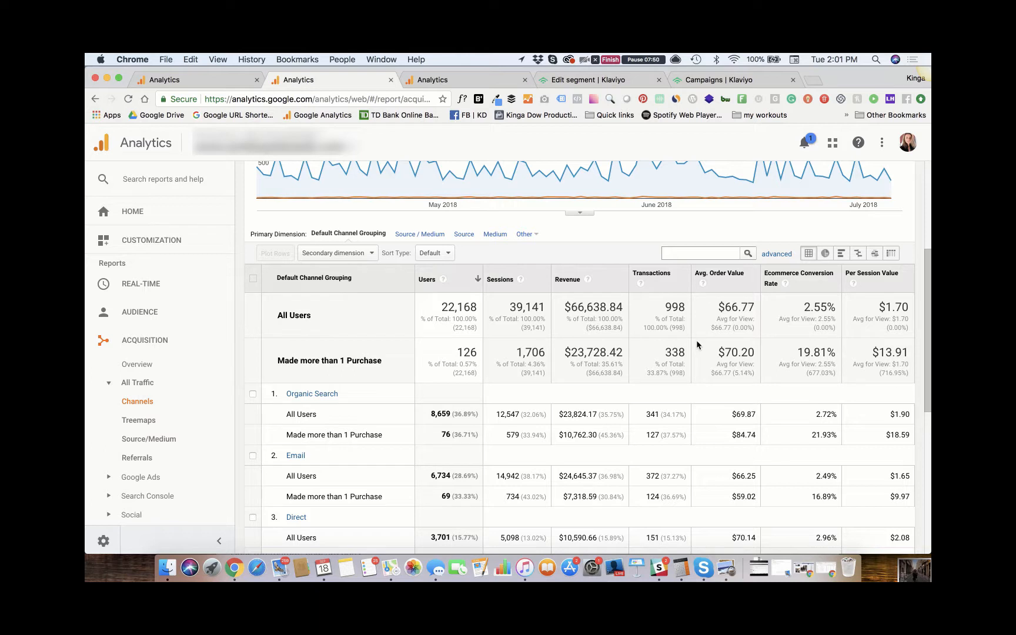
pyautogui.scroll(2, 697, 345)
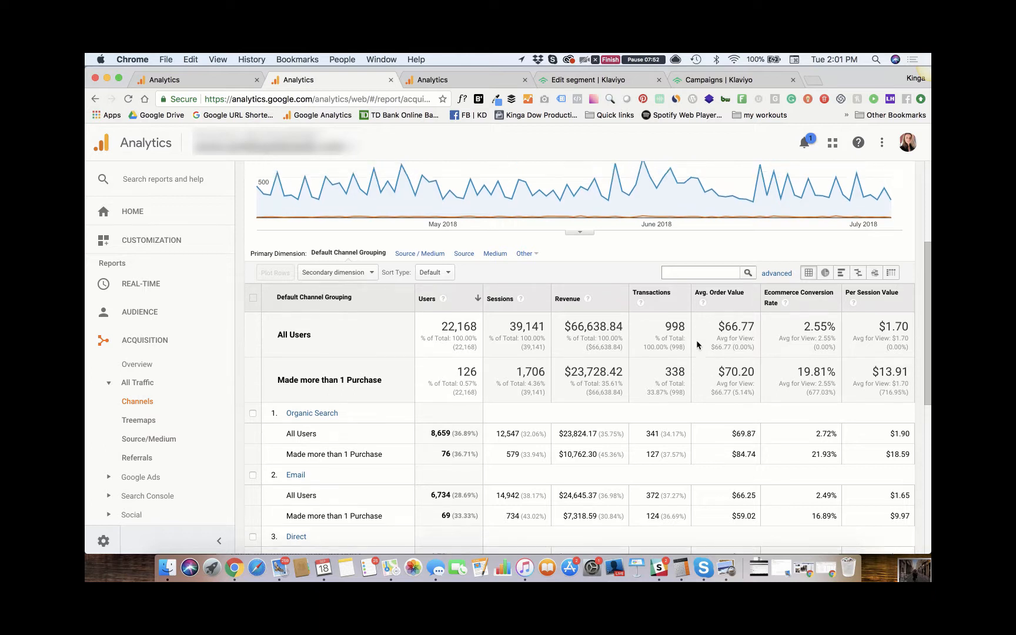
pyautogui.scroll(2, 697, 344)
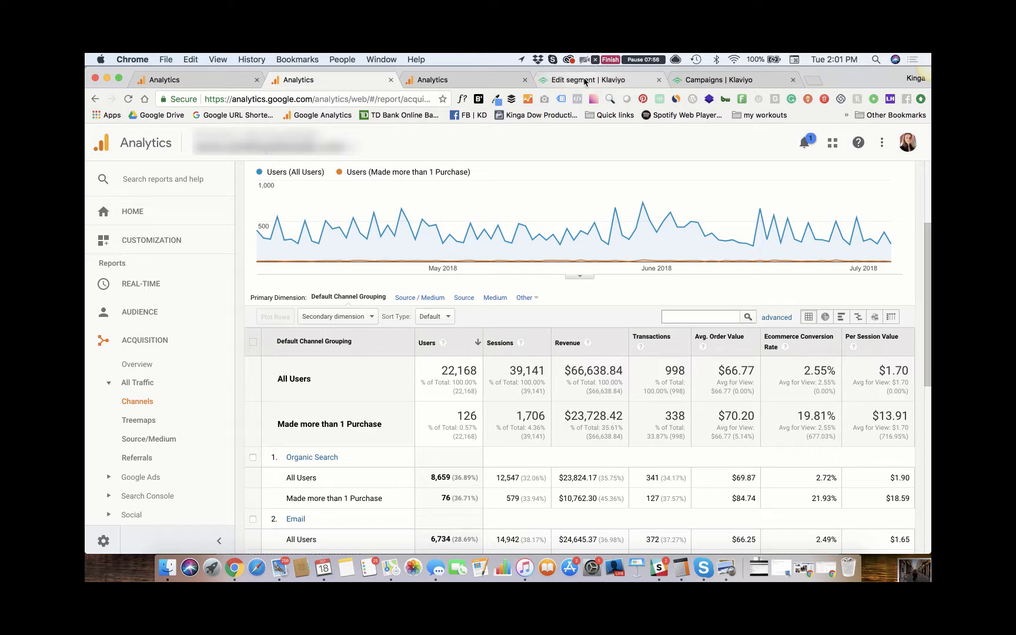
# - Examine the conditions defining the VIP Customers segment in Klaviyo and check the results of its campaigns
pyautogui.click(585, 82)
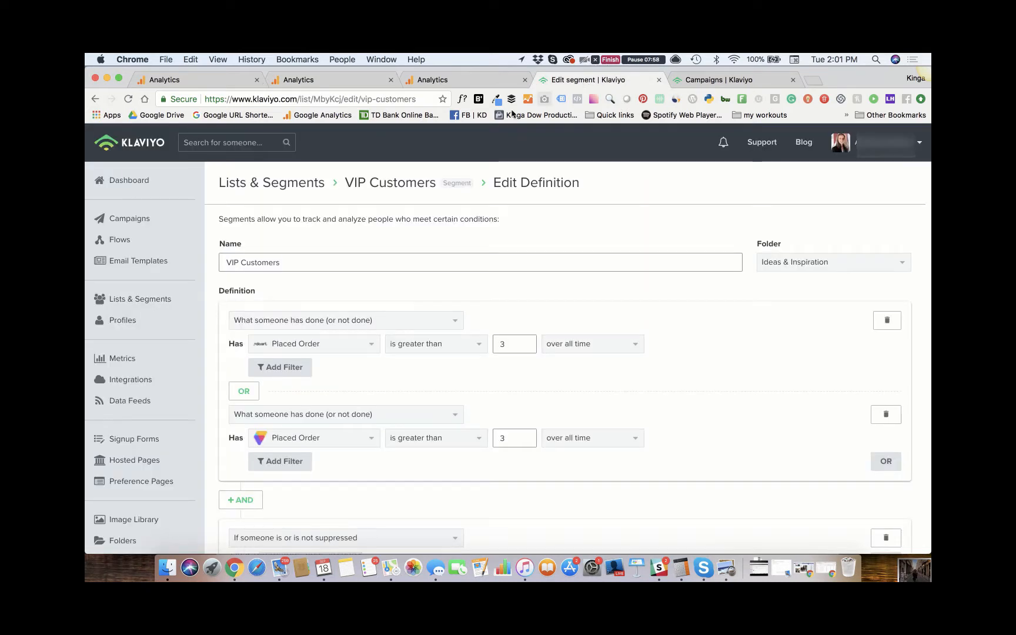
pyautogui.scroll(-1, 397, 267)
pyautogui.scroll(-3, 397, 267)
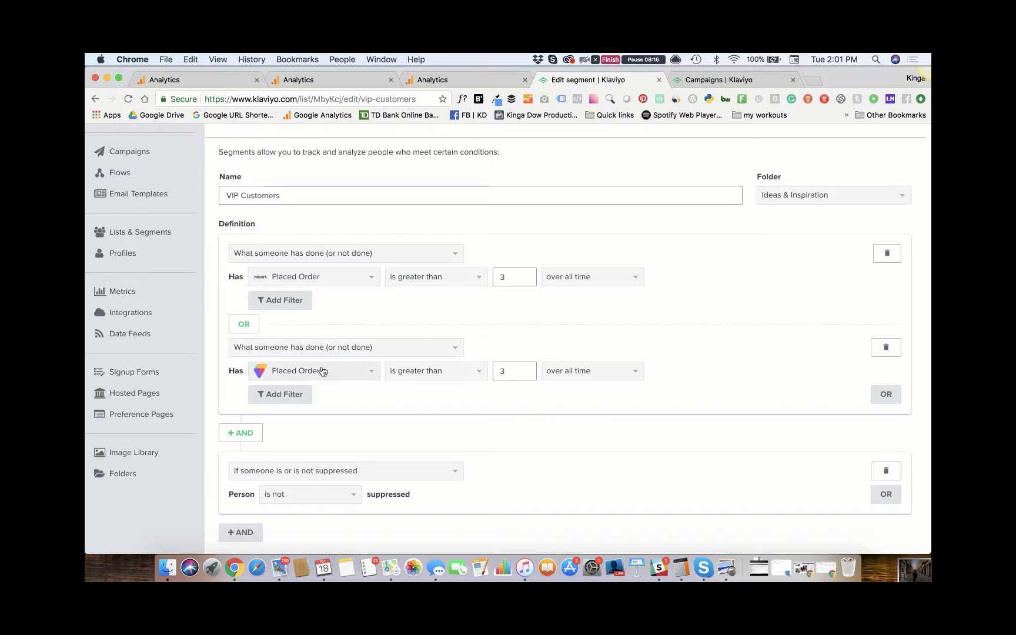
pyautogui.scroll(-2, 321, 369)
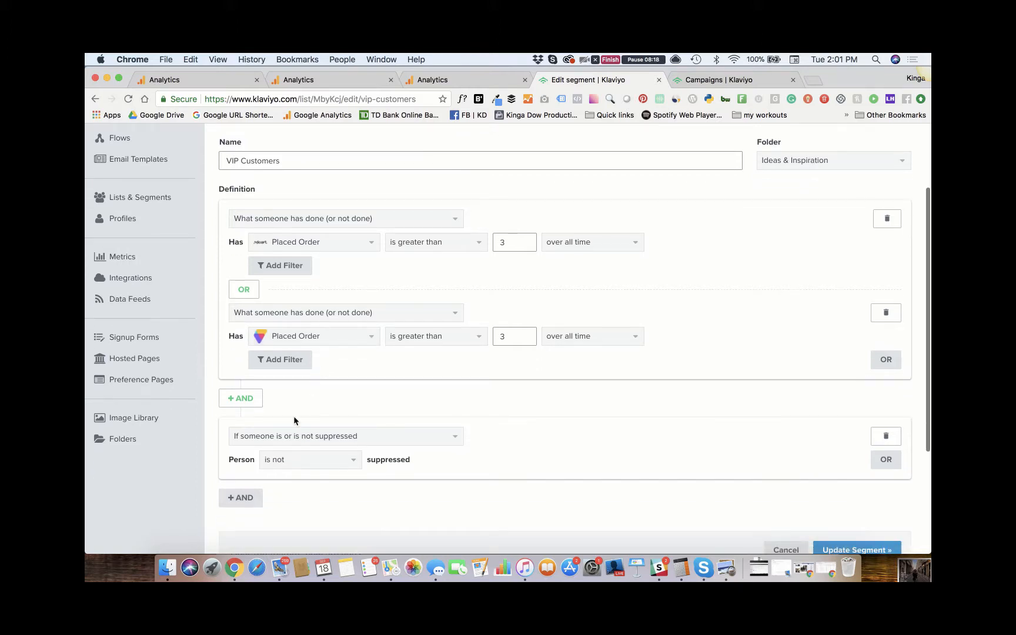
pyautogui.scroll(-3, 289, 454)
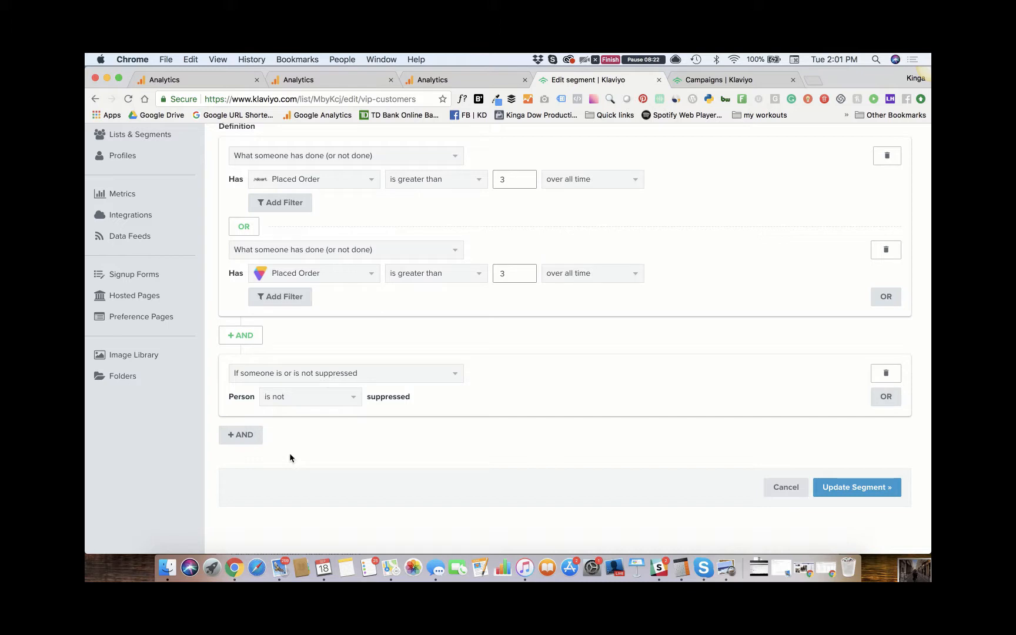
pyautogui.scroll(5, 288, 457)
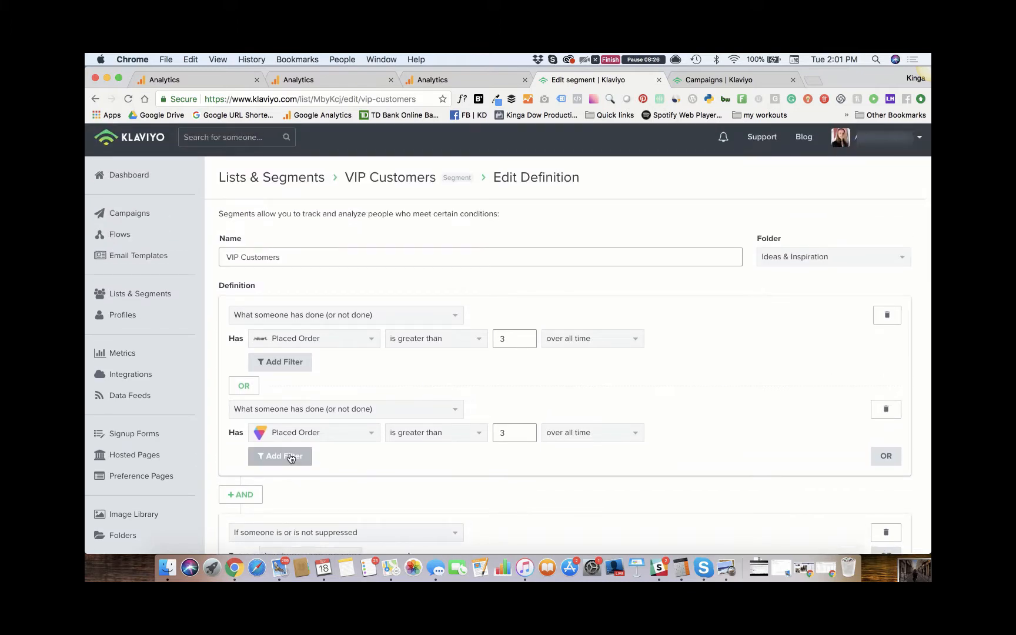
pyautogui.click(713, 81)
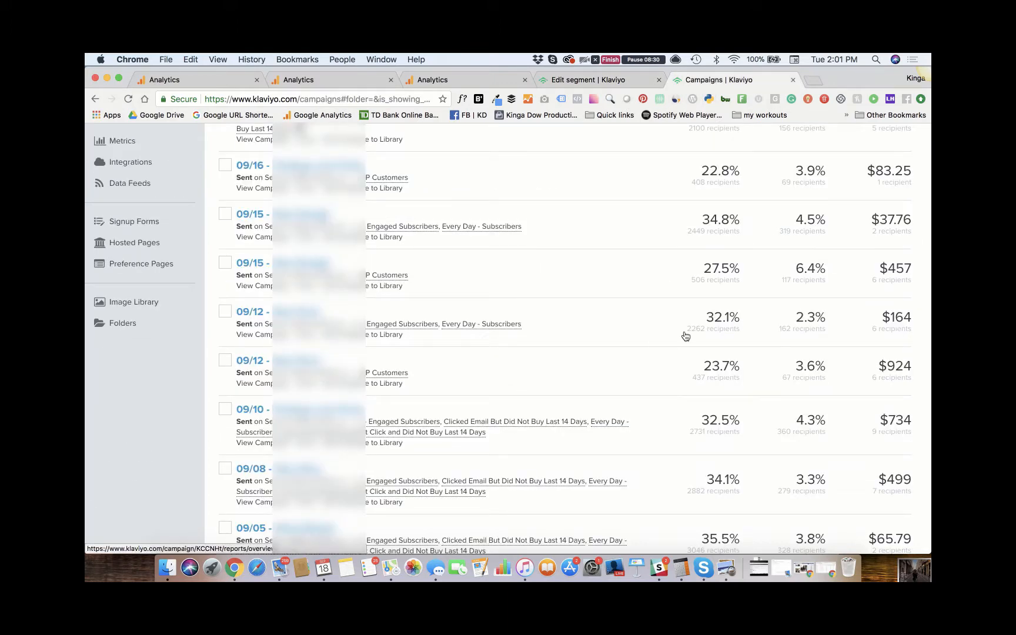
# - Add an AND condition to the VIP Customers segment: What someone has done (or not done), with the three_d_cart Revenue metric
pyautogui.click(587, 82)
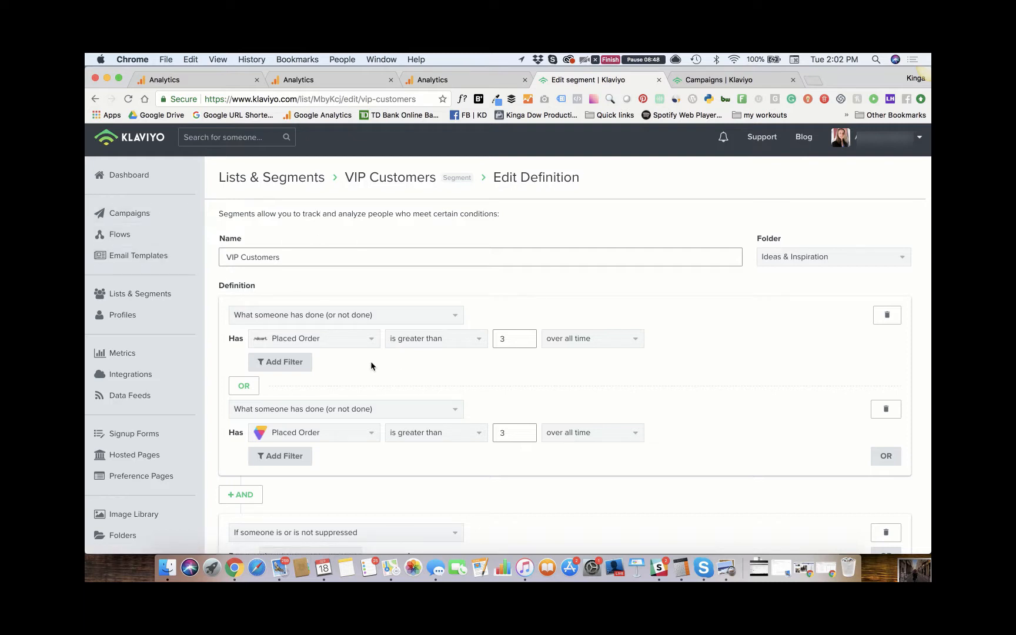
pyautogui.scroll(-5, 370, 366)
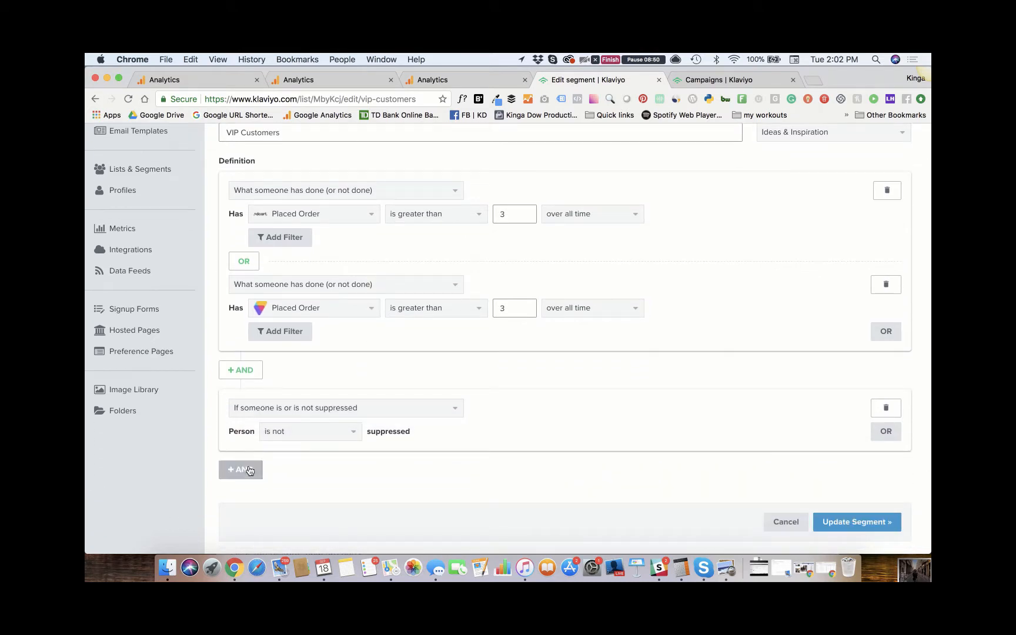
pyautogui.click(249, 470)
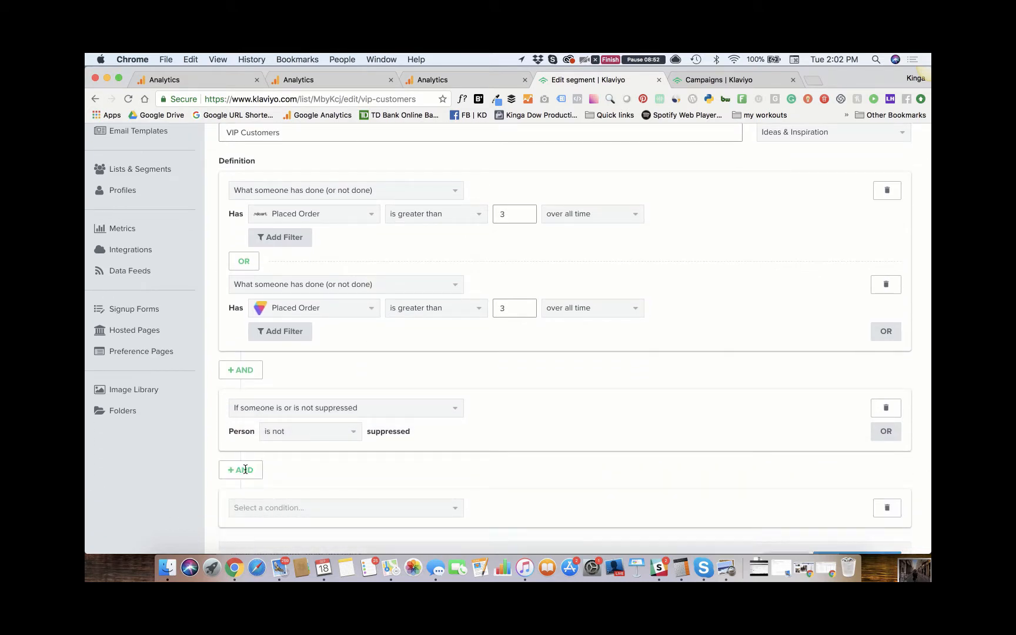
pyautogui.click(249, 508)
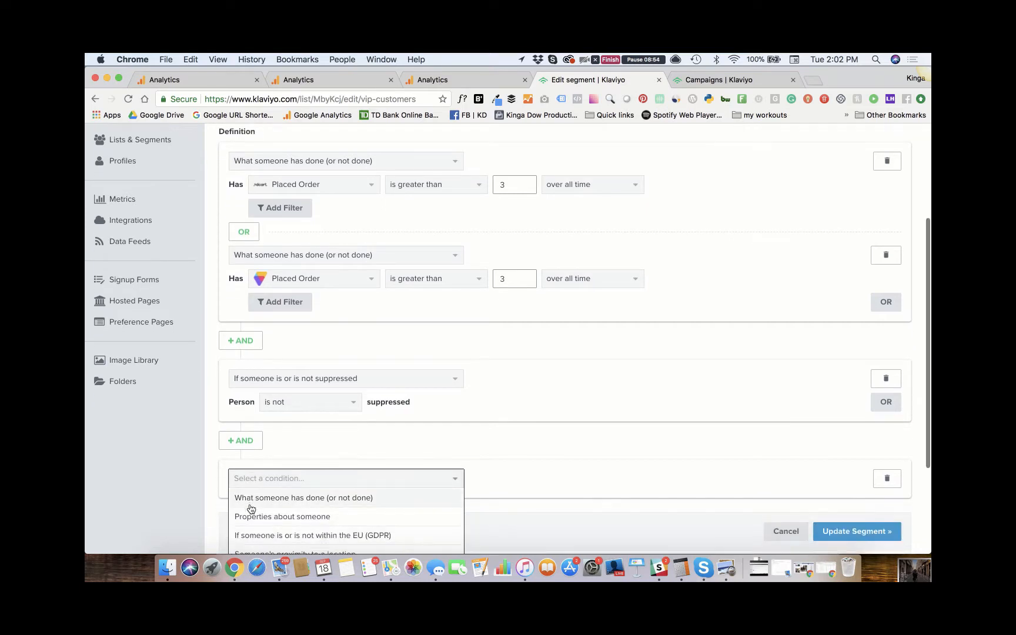
pyautogui.click(251, 497)
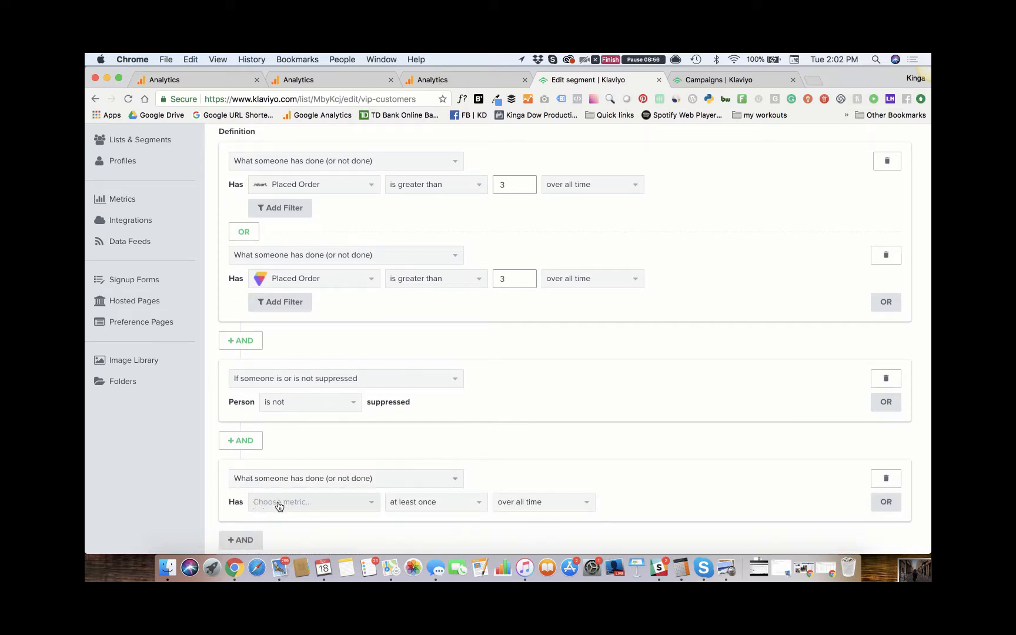
pyautogui.click(279, 506)
pyautogui.scroll(-5, 277, 504)
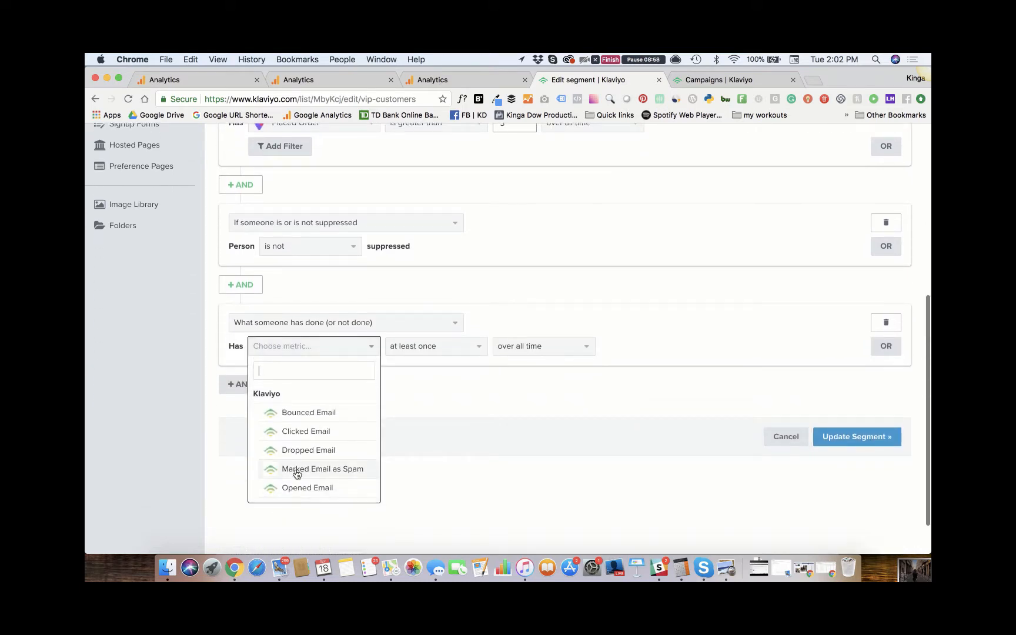
pyautogui.scroll(-8, 307, 416)
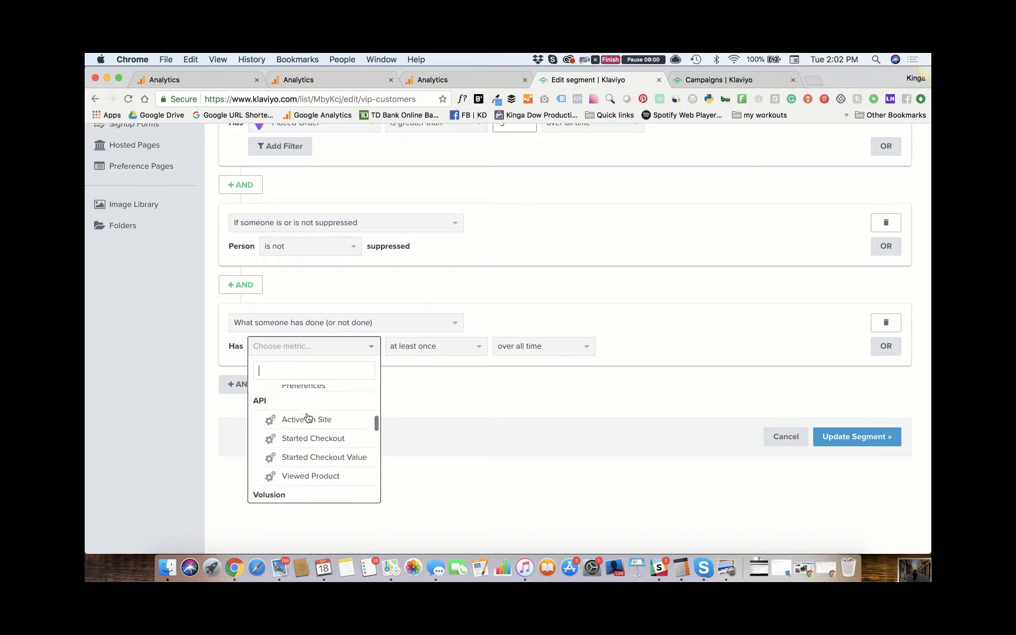
pyautogui.scroll(-6, 306, 417)
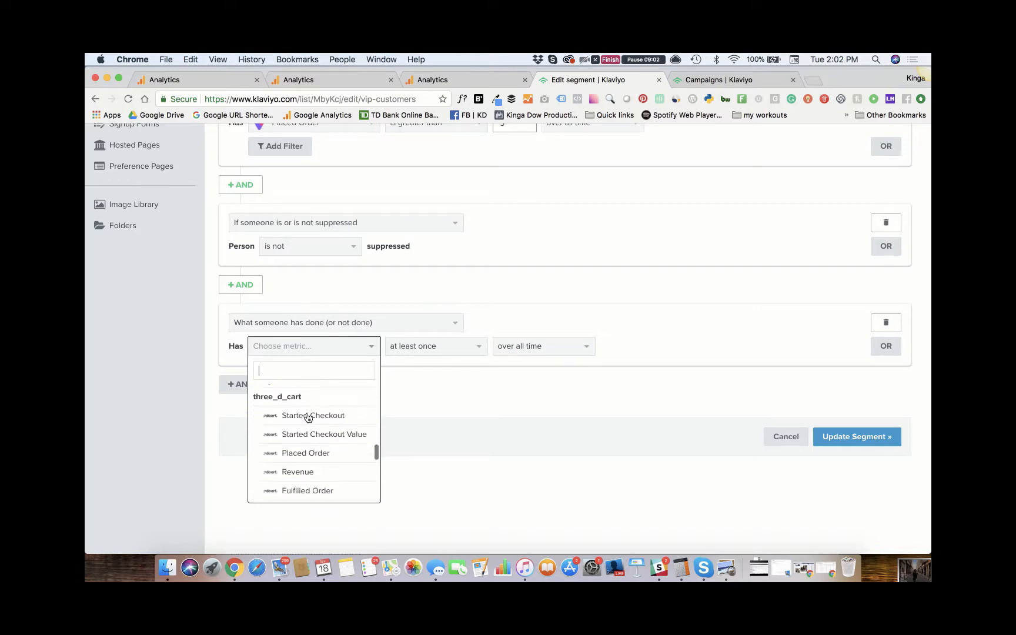
pyautogui.scroll(-1, 307, 419)
pyautogui.click(292, 464)
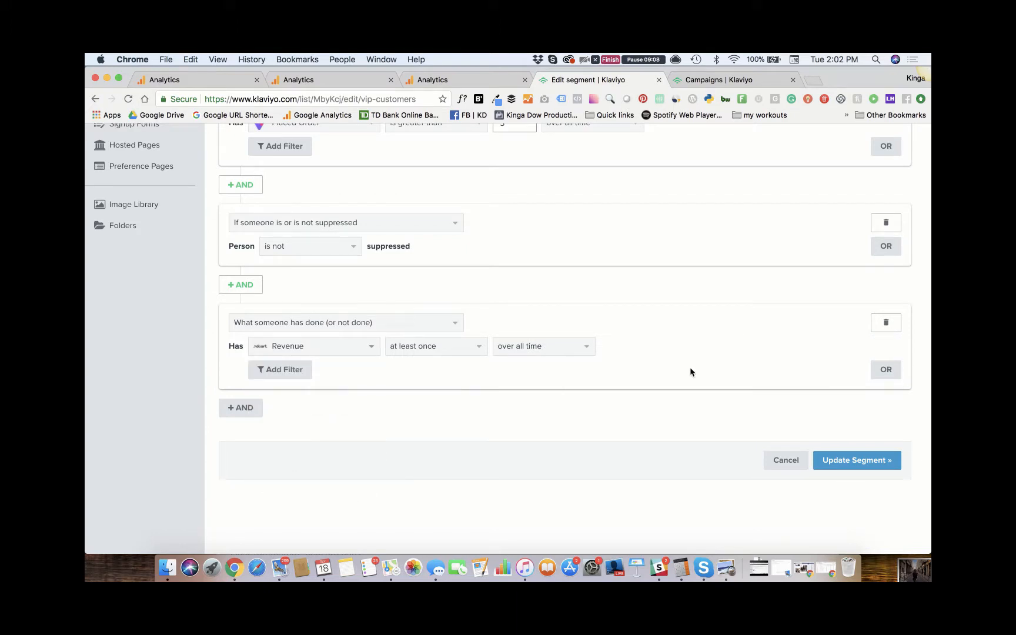
# - Add an OR alternative to the new revenue condition: What someone has done (or not done), with the Volusion Revenue metric
pyautogui.click(889, 369)
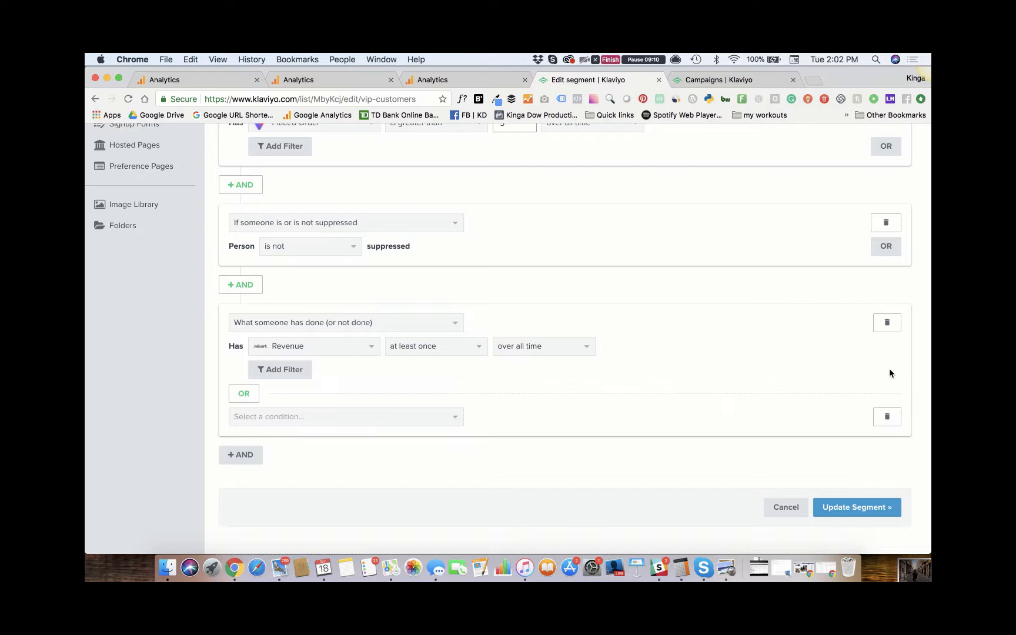
pyautogui.click(366, 423)
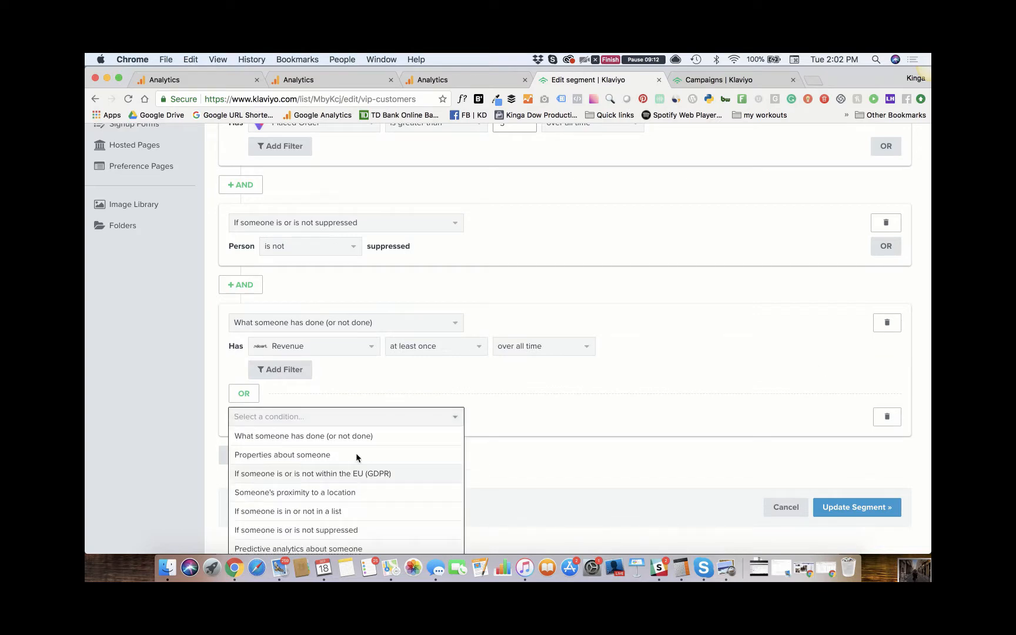
pyautogui.click(360, 435)
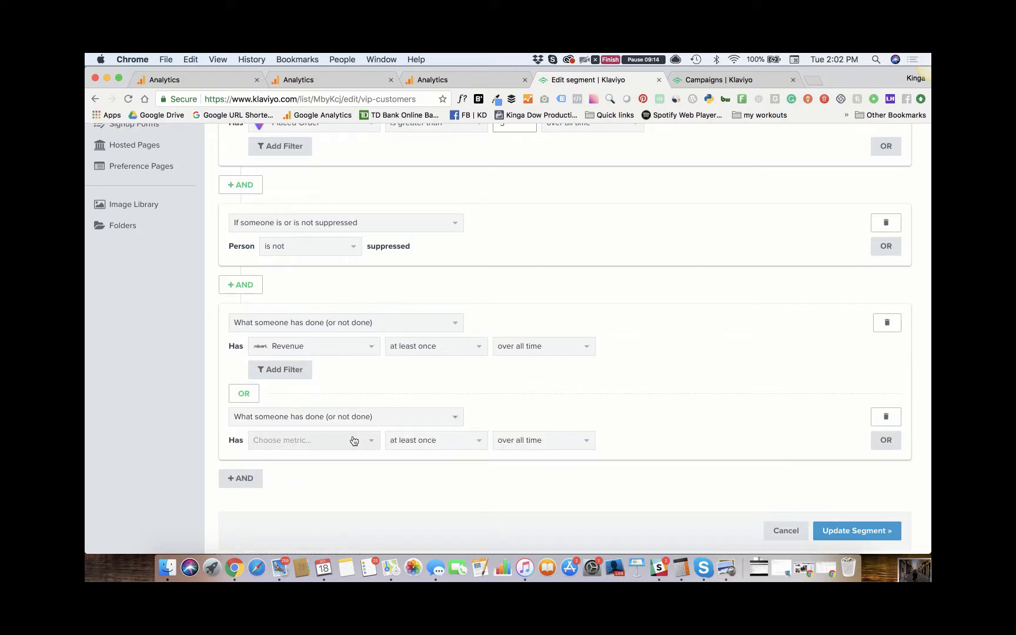
pyautogui.click(354, 441)
pyautogui.scroll(-5, 337, 495)
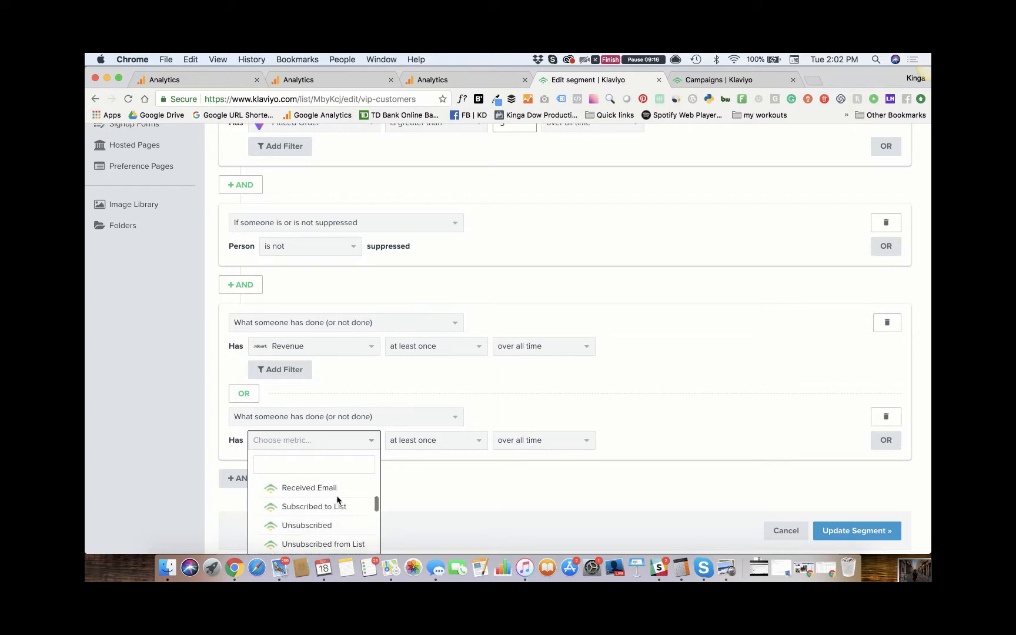
pyautogui.scroll(-5, 337, 499)
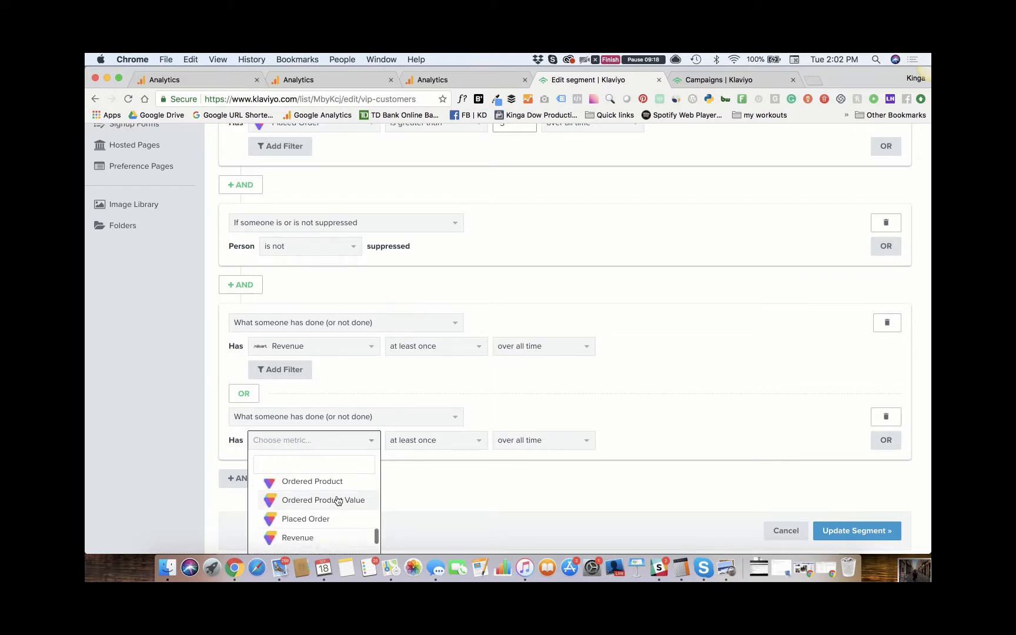
pyautogui.click(316, 538)
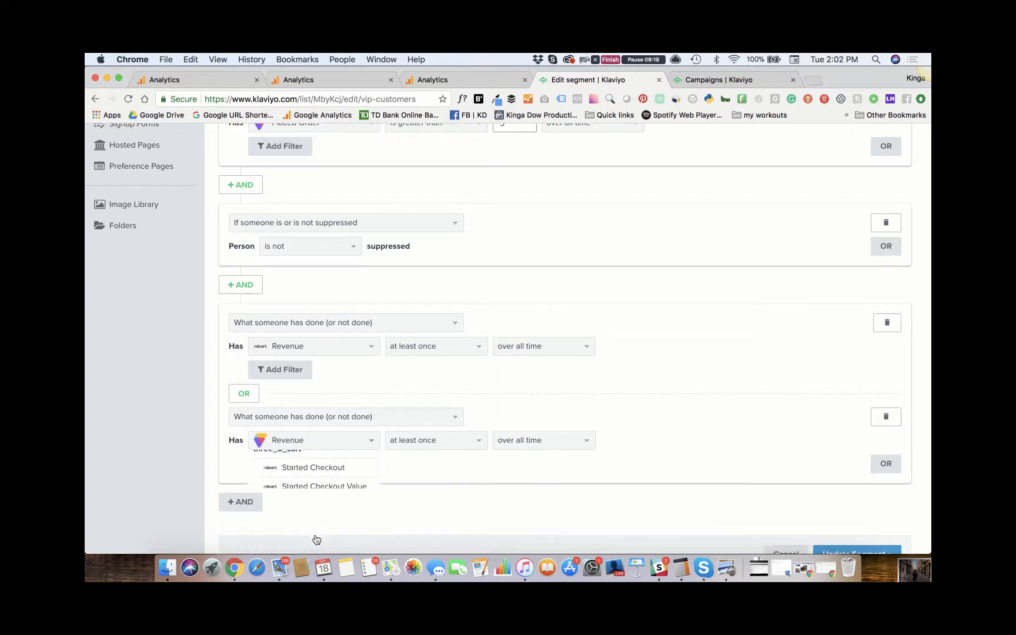
# - Set the three_d_cart Revenue condition to is at least 210 over all time
pyautogui.click(440, 352)
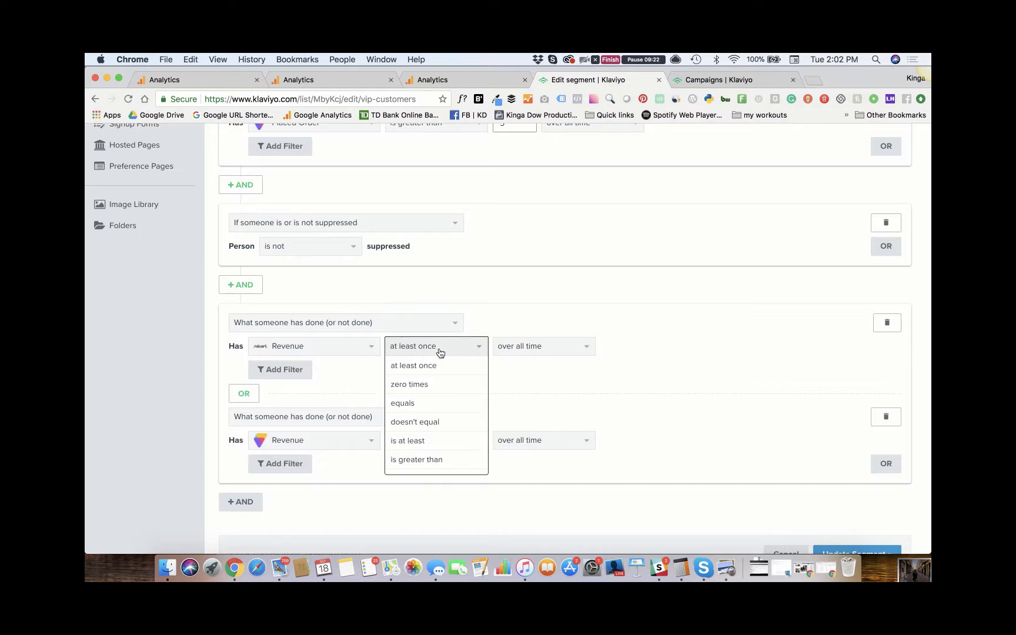
pyautogui.click(408, 440)
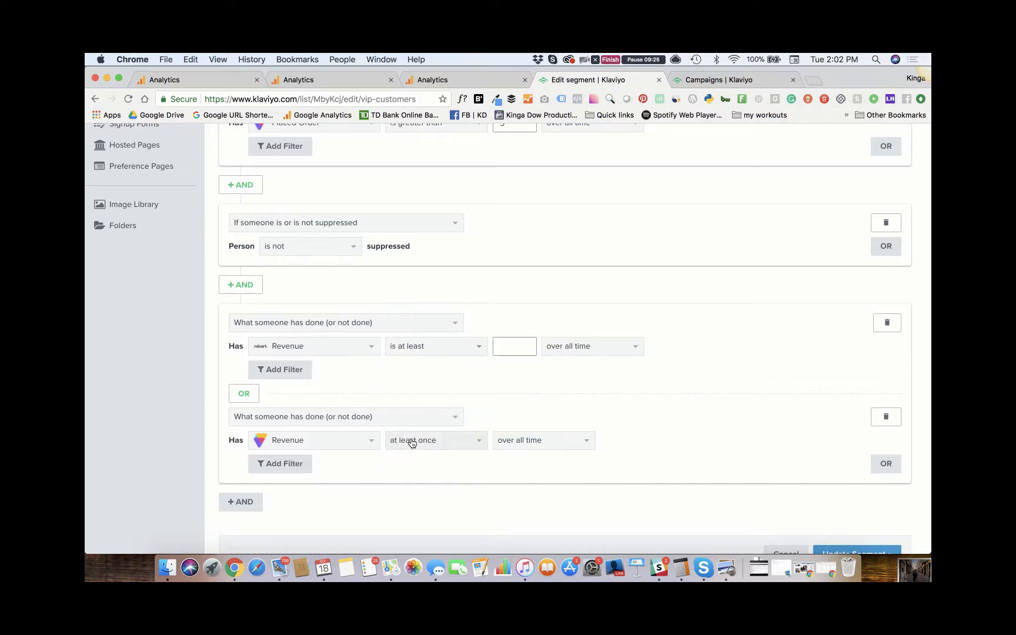
pyautogui.click(516, 347)
pyautogui.write('210')
# - Set the Volusion Revenue alternative to is at least 210 over all time and save the updated segment
pyautogui.click(455, 445)
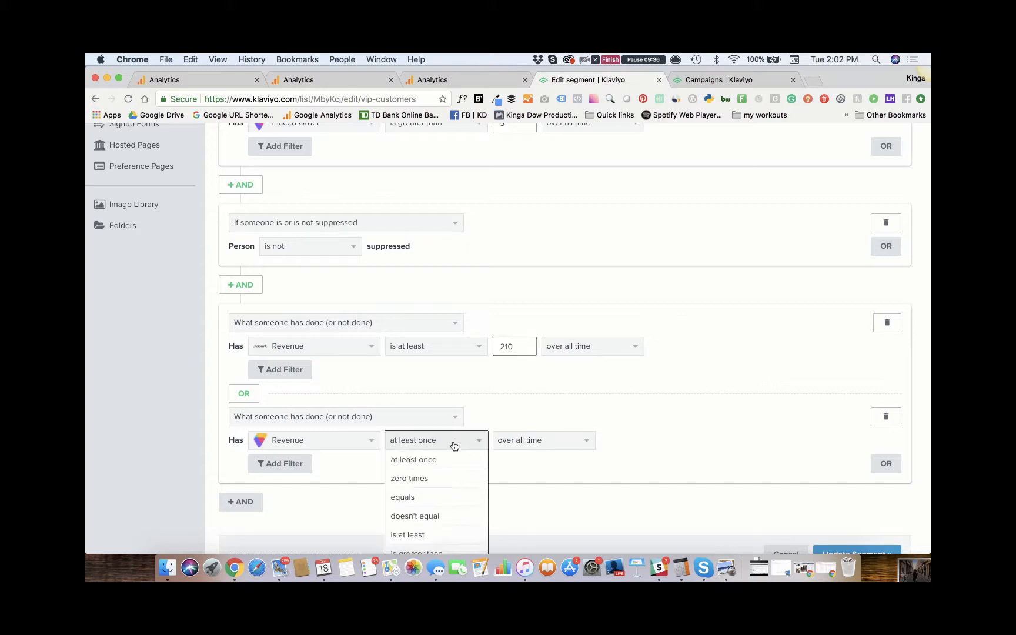
pyautogui.click(426, 537)
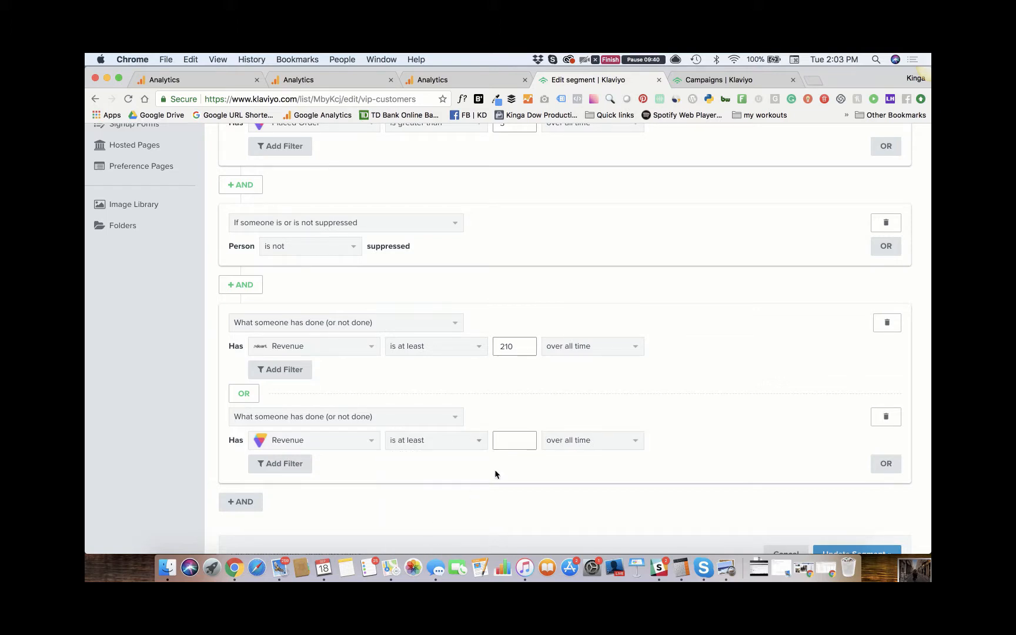
pyautogui.click(513, 440)
pyautogui.write('210')
pyautogui.scroll(-3, 223, 353)
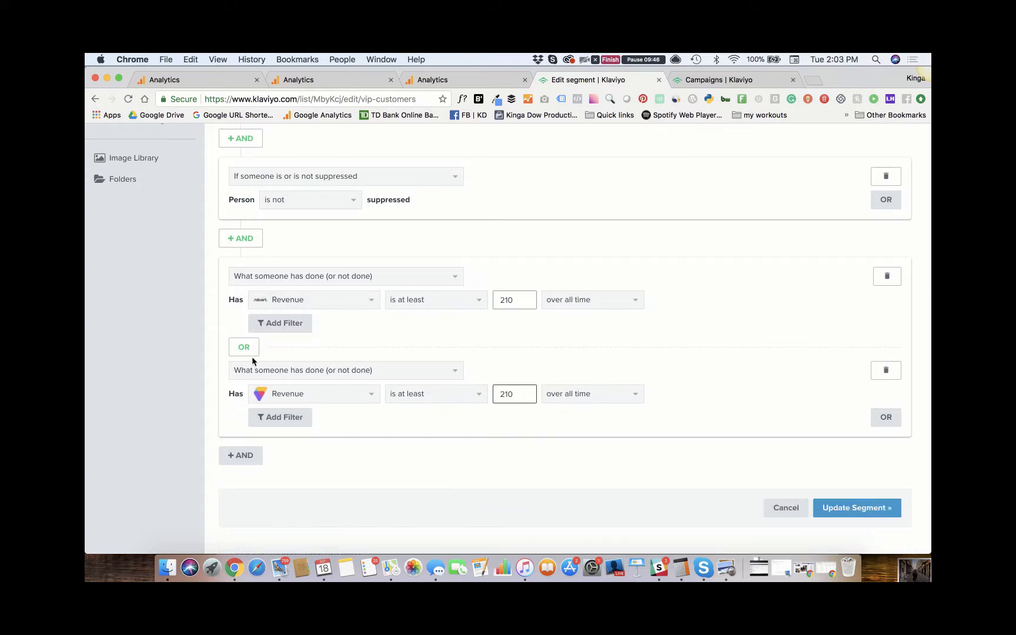
pyautogui.click(841, 510)
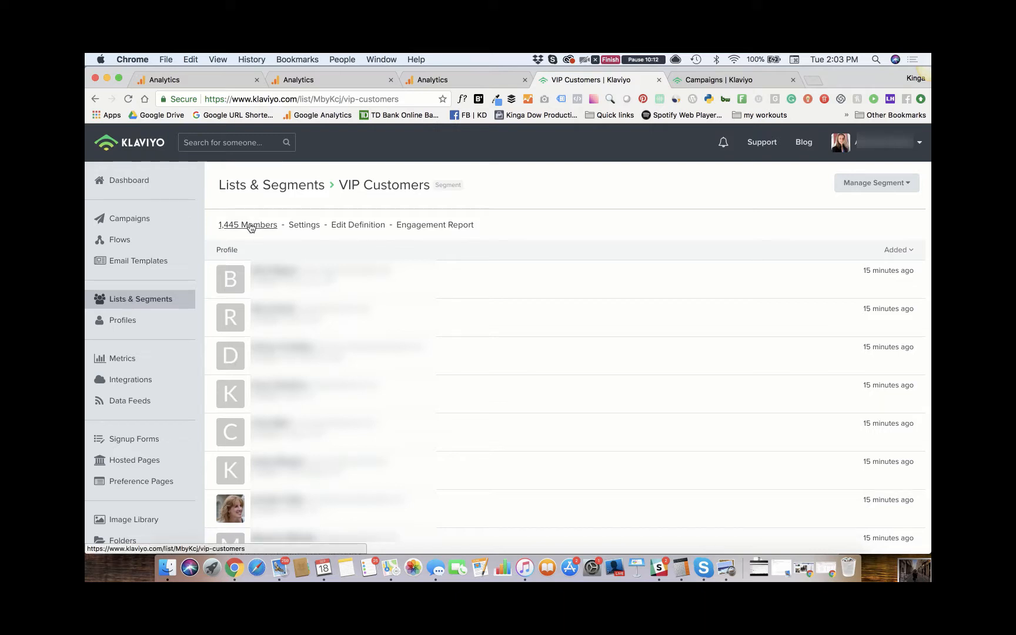
# - Reopen the VIP Customers segment's definition and review its order-count, suppression and revenue conditions
pyautogui.click(357, 226)
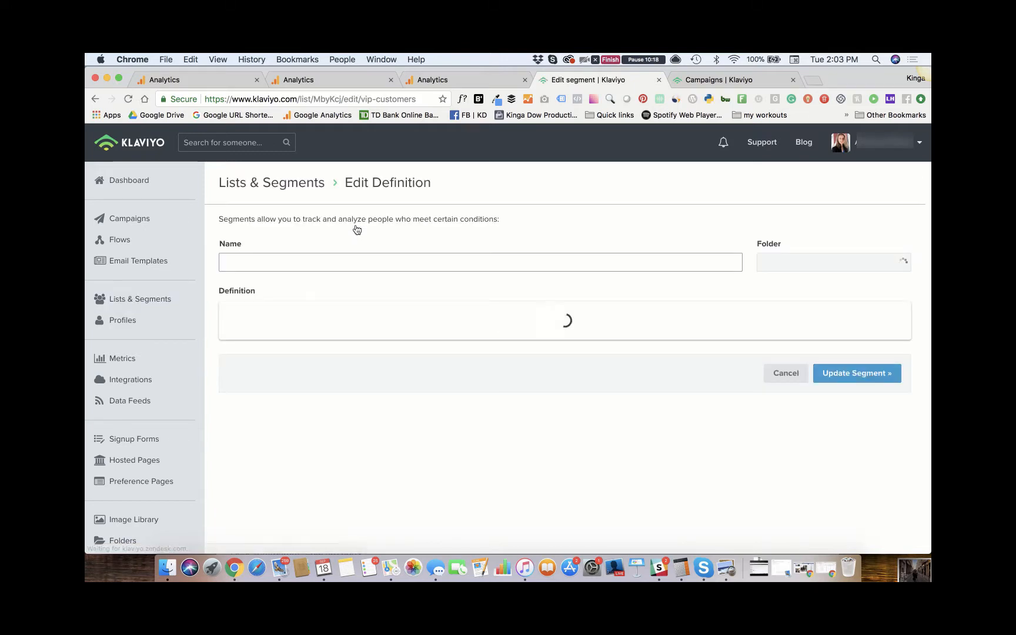
pyautogui.scroll(-3, 343, 317)
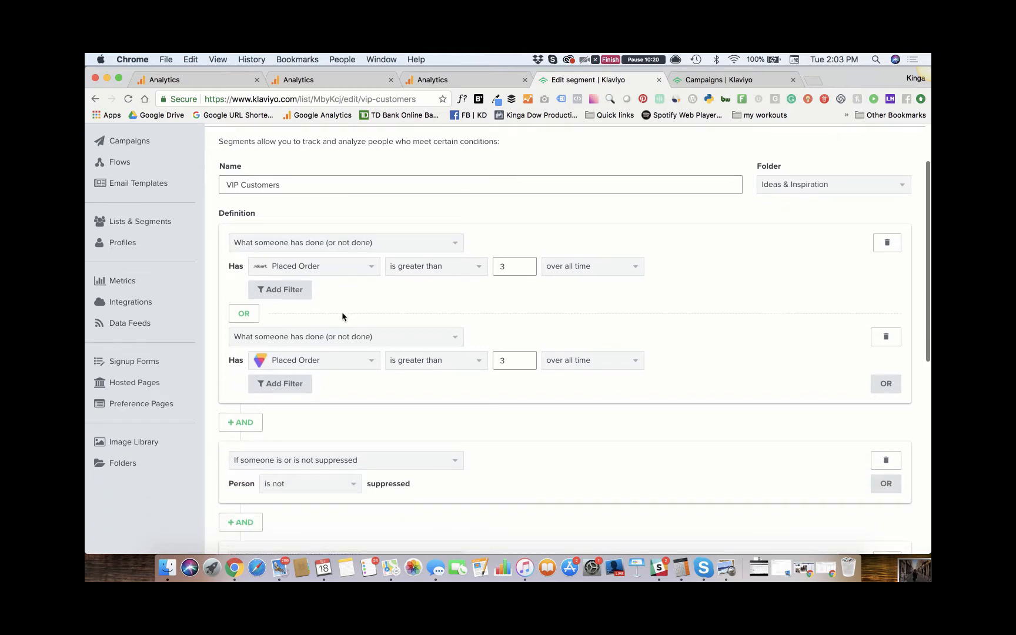
pyautogui.scroll(-5, 342, 316)
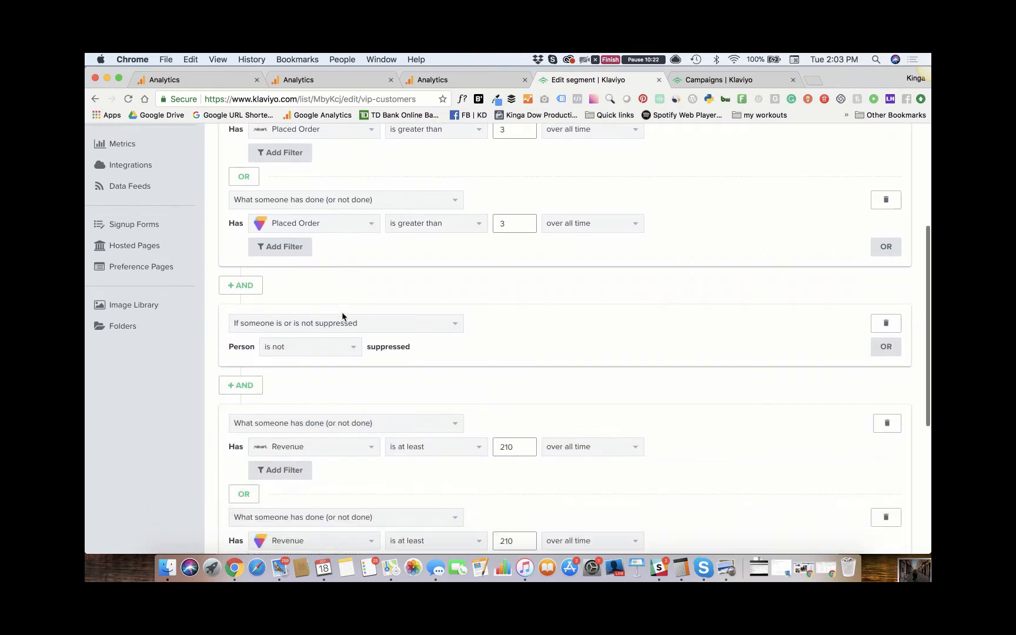
pyautogui.scroll(-1, 342, 317)
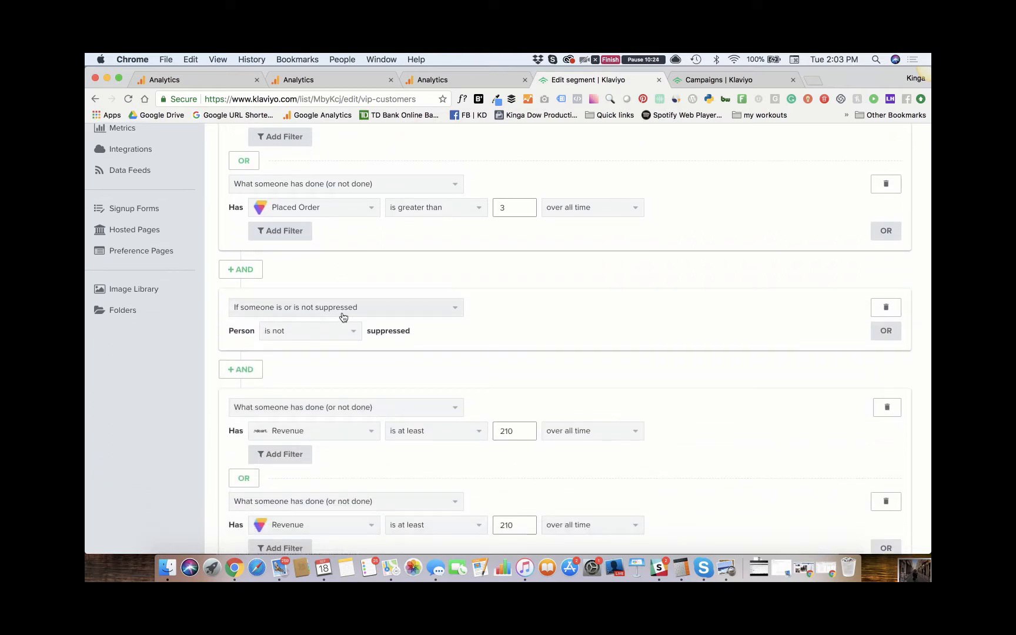
pyautogui.scroll(-4, 344, 318)
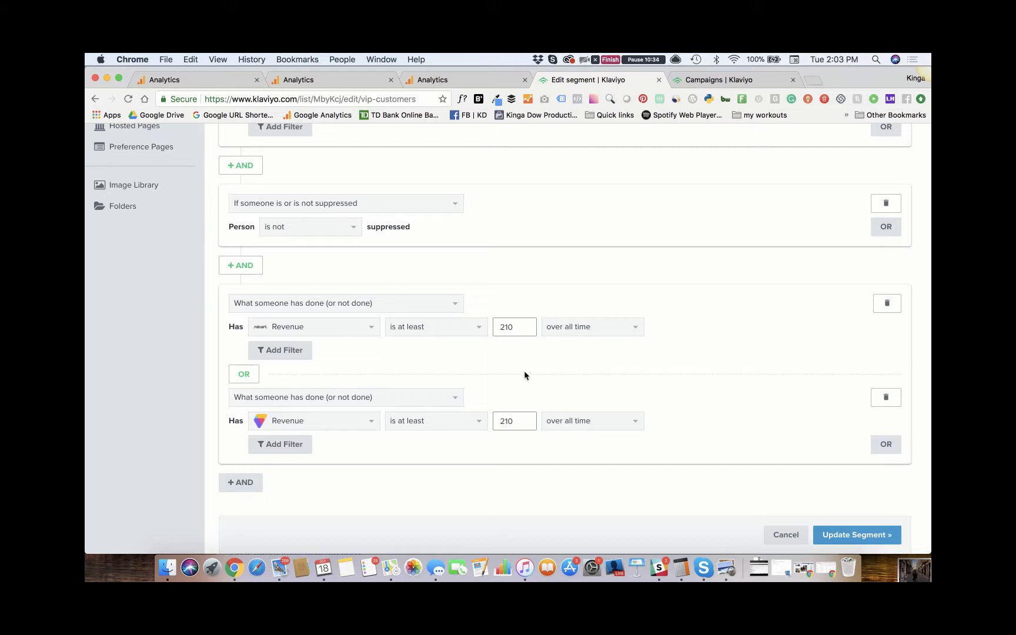
pyautogui.scroll(10, 524, 374)
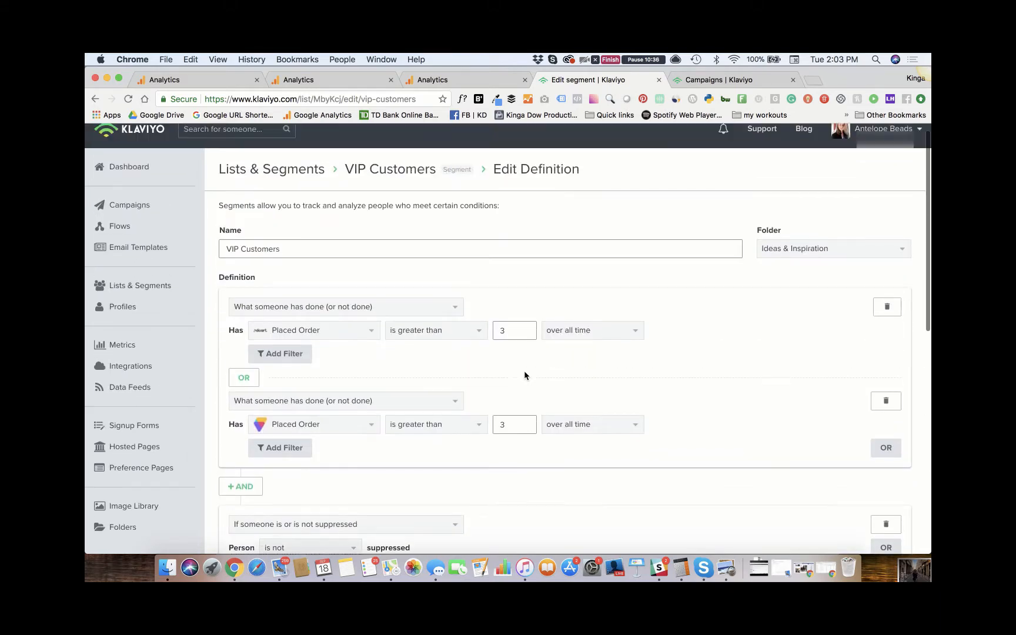
# - Switch to Google Analytics and compare the Made more than 1 Purchase segment with All Users in the Jul 6 - Sep 18, 2018 Channels report
pyautogui.click(460, 79)
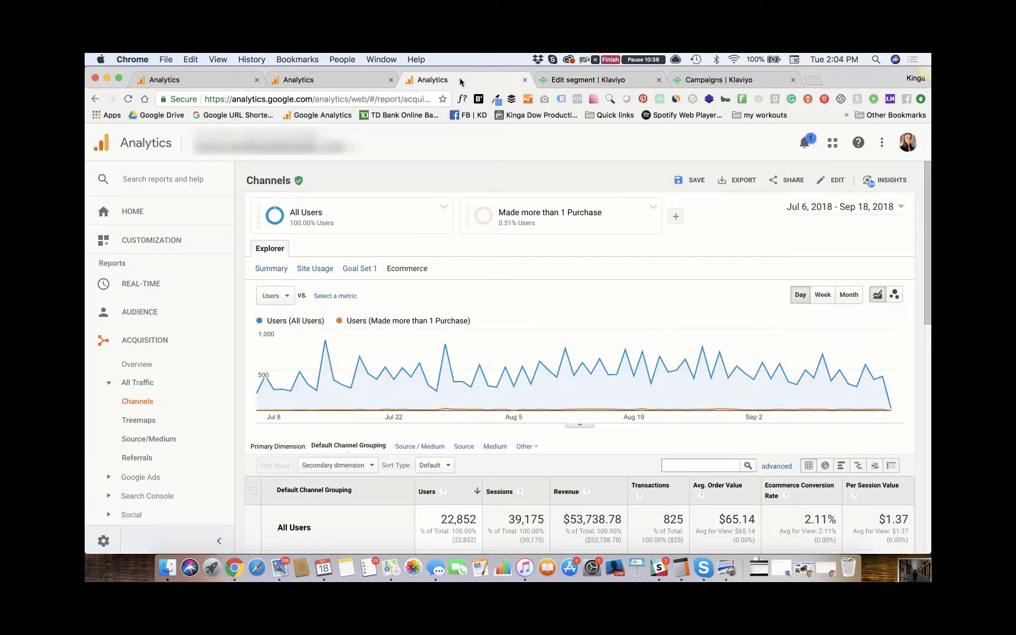
pyautogui.scroll(-5, 419, 297)
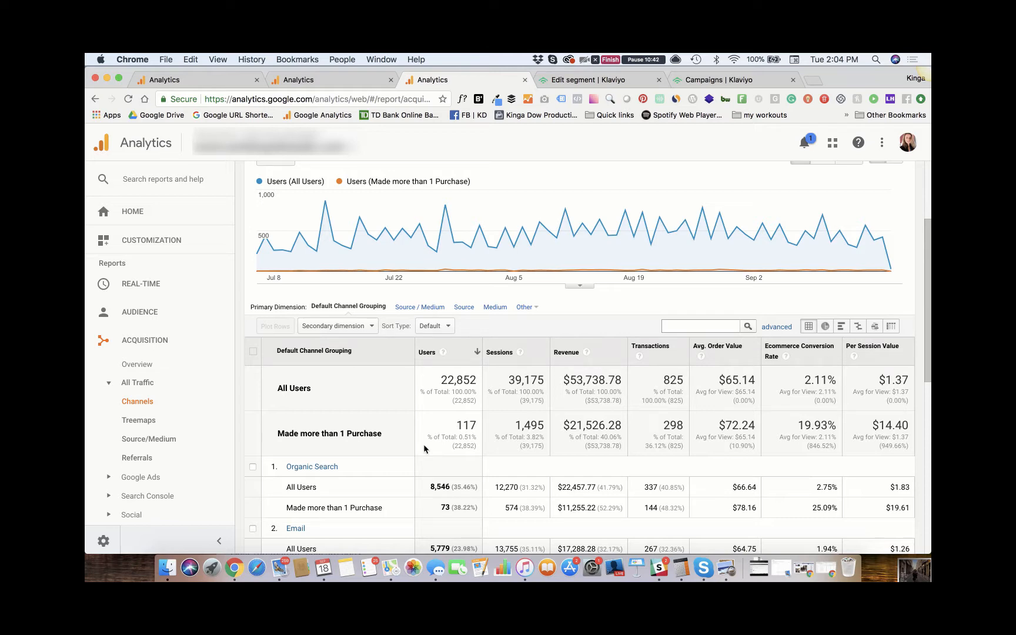
pyautogui.scroll(5, 562, 381)
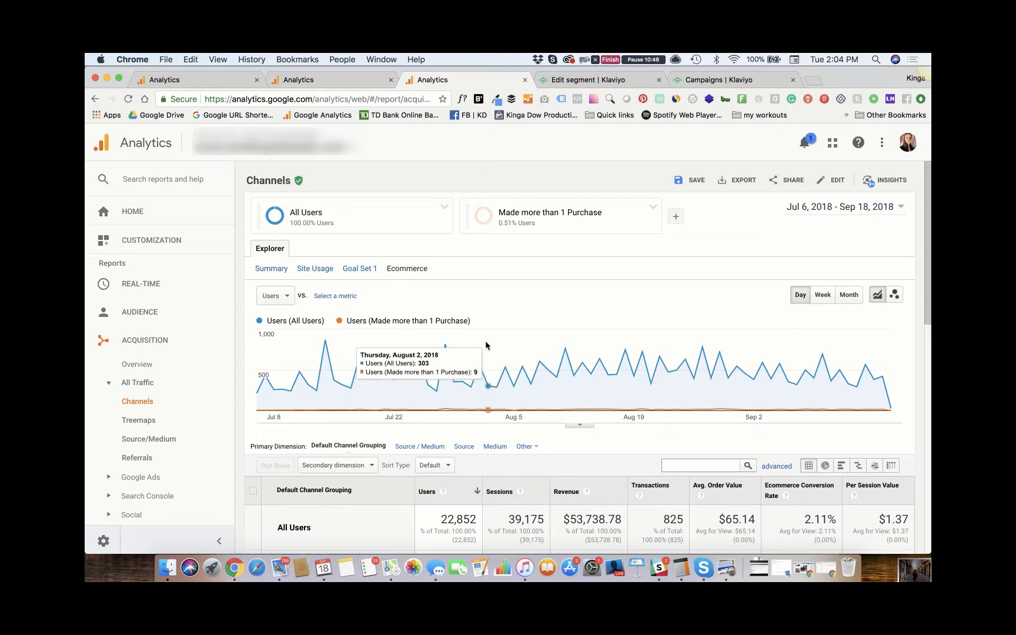
pyautogui.scroll(-8, 486, 345)
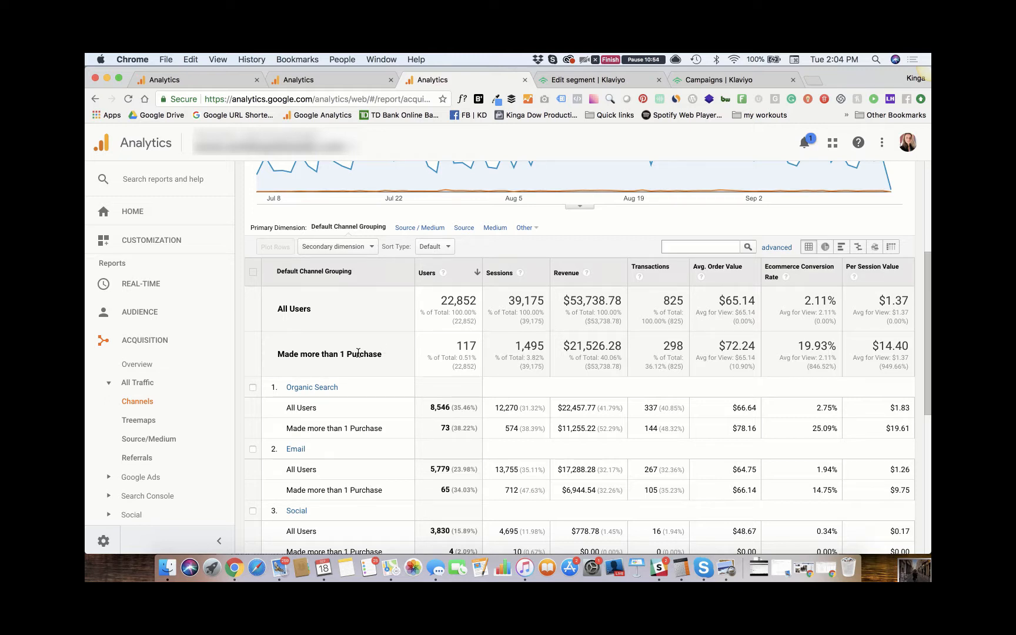
# - Return to Klaviyo, recheck the VIP Customers segment's order and revenue conditions, and update the segment
pyautogui.click(572, 81)
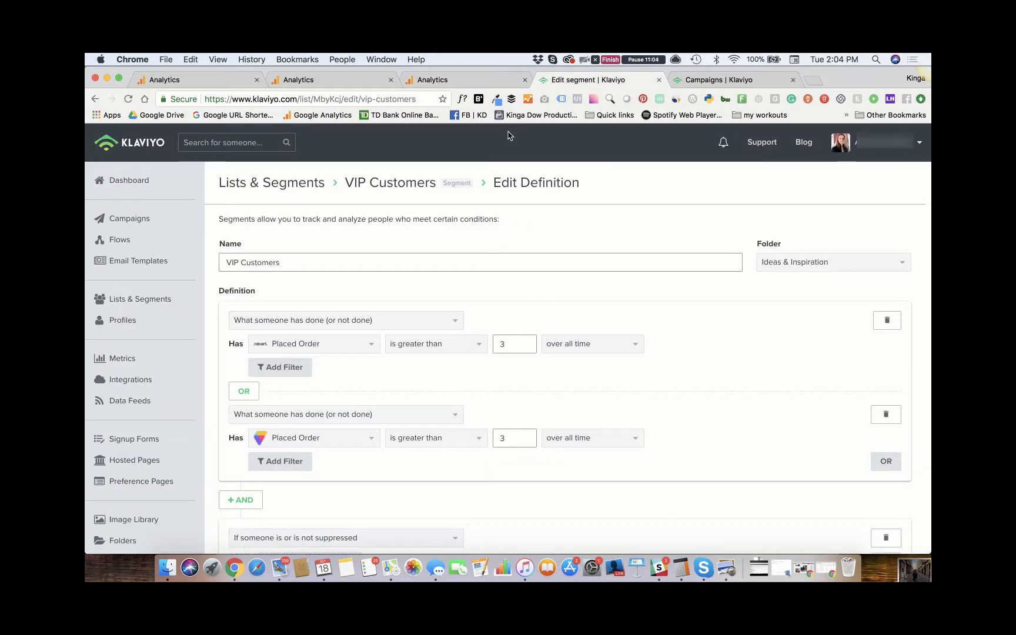
pyautogui.scroll(-5, 310, 419)
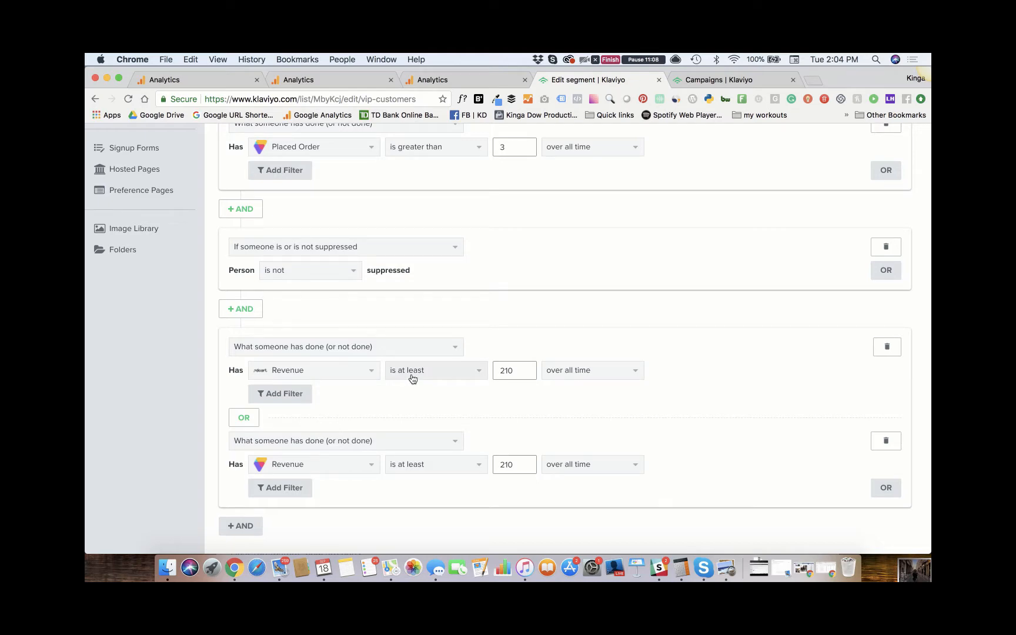
pyautogui.scroll(5, 412, 378)
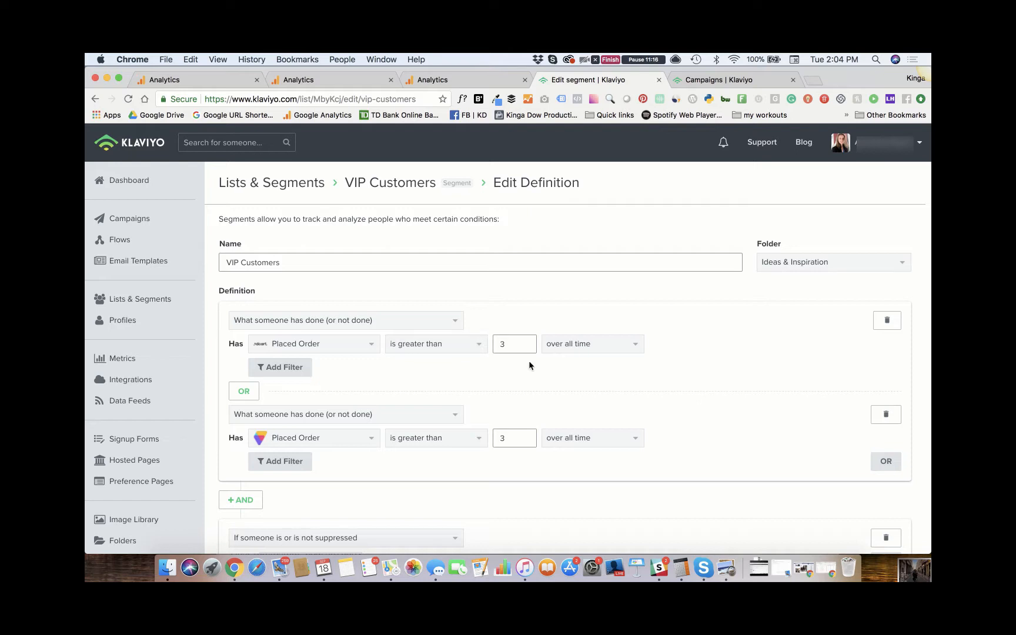
pyautogui.scroll(-1, 528, 361)
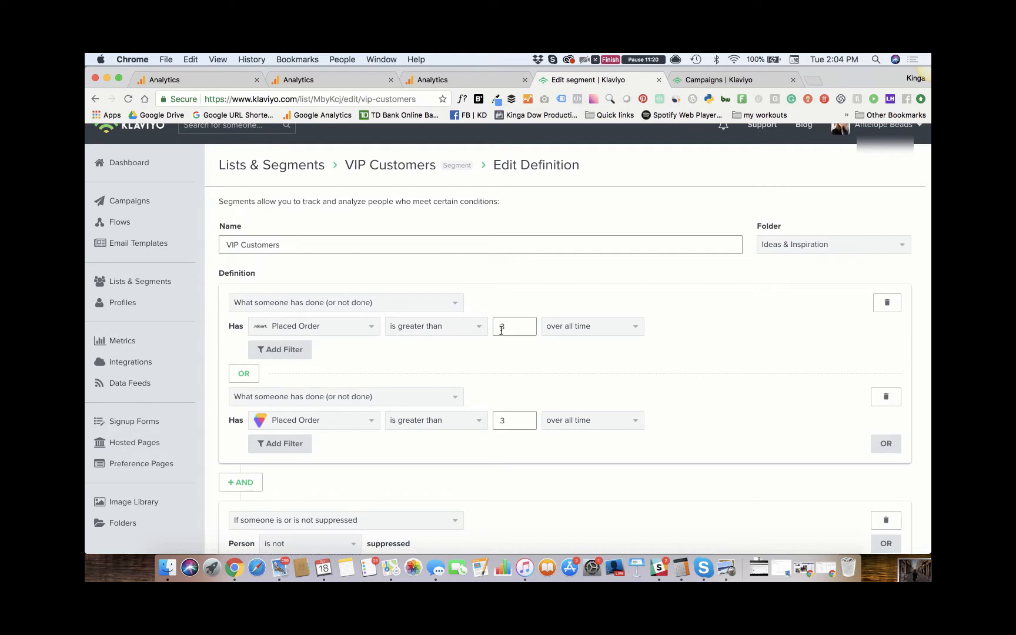
pyautogui.scroll(-10, 503, 368)
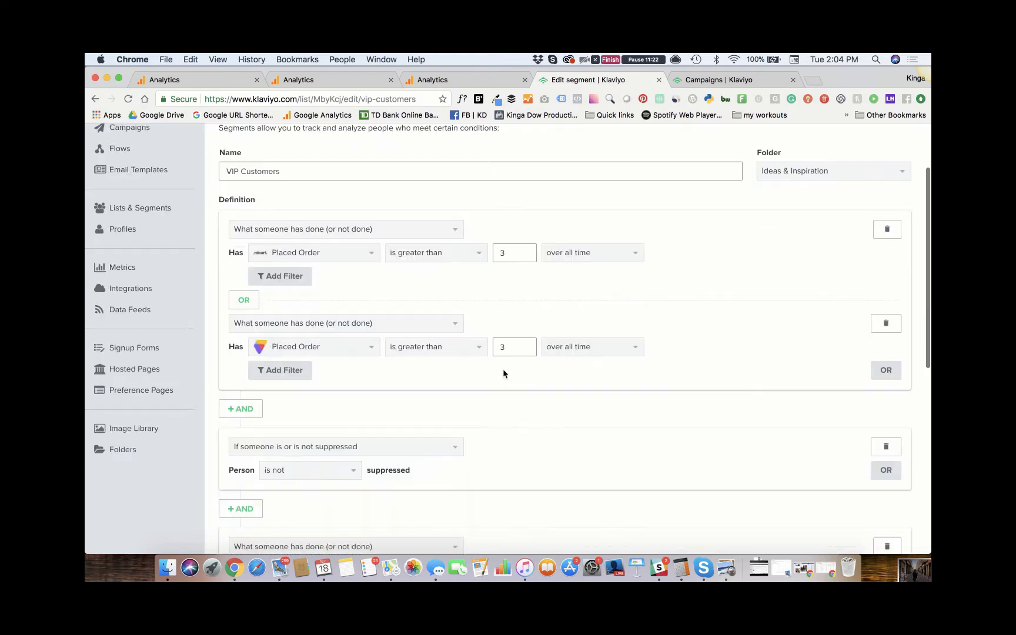
pyautogui.scroll(10, 529, 370)
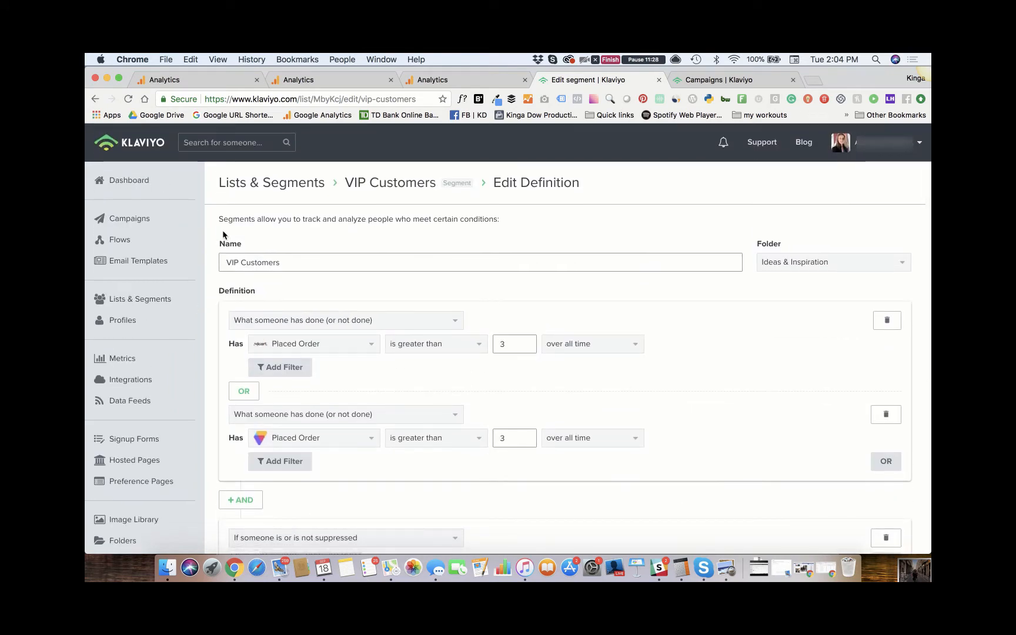
pyautogui.scroll(-8, 561, 292)
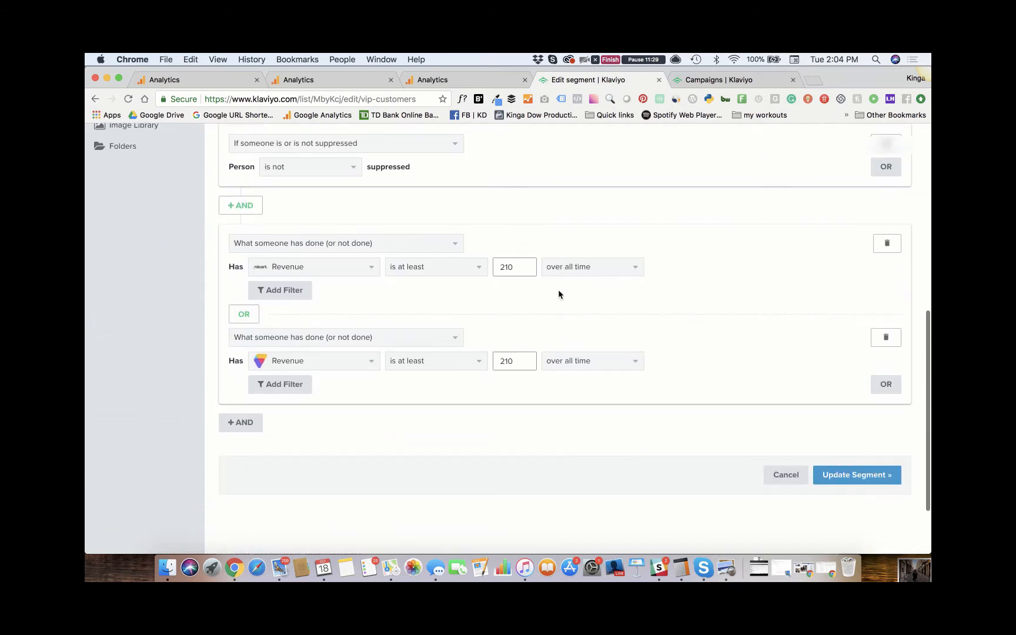
pyautogui.click(861, 472)
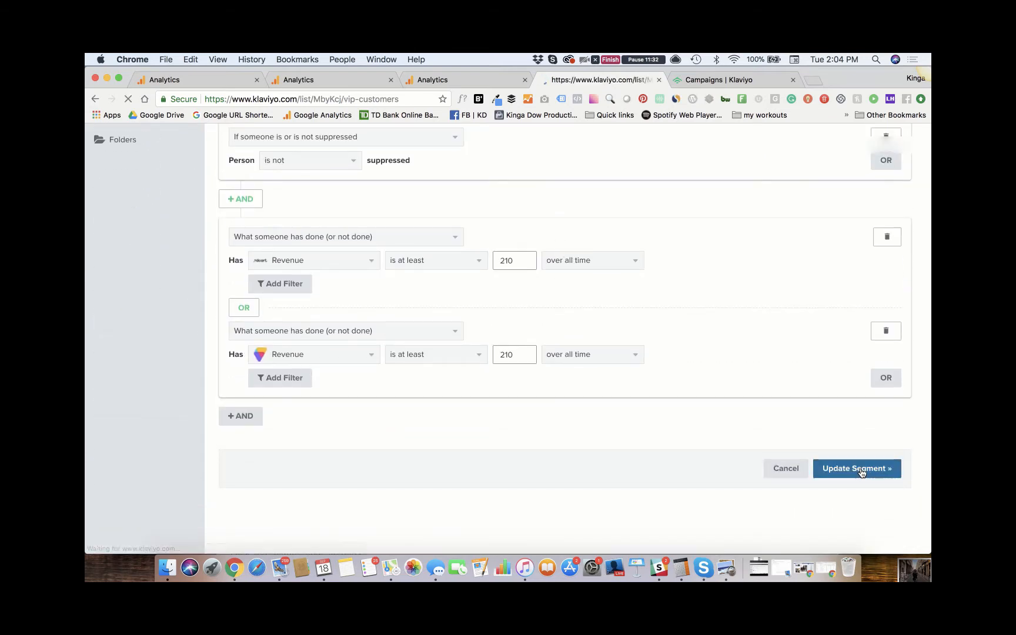